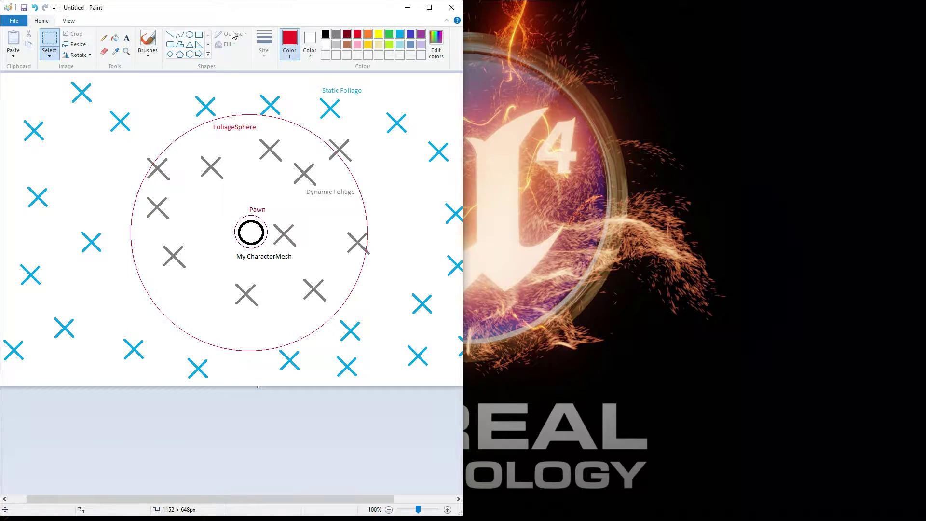
Step: Maximize the Paint window to show the FoliageSphere diagram full screen
click(429, 8)
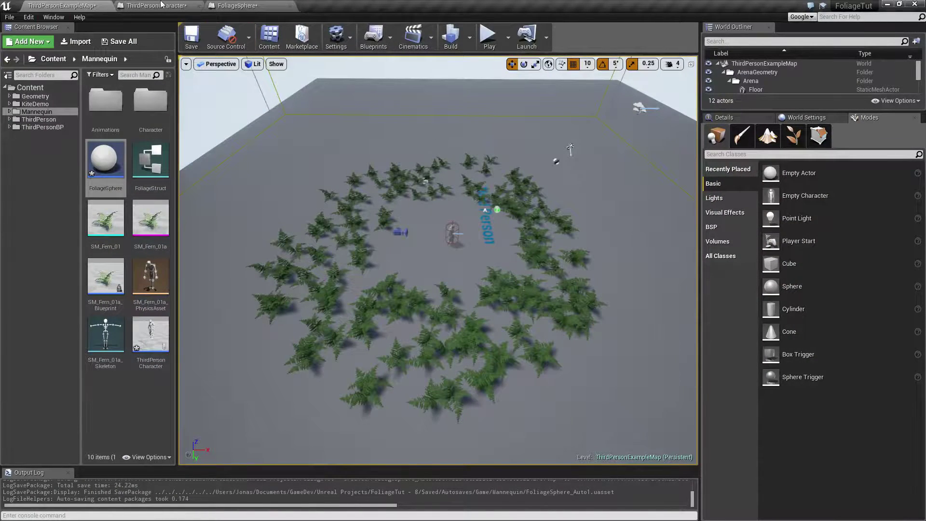
Step: Show the Engine Collision page of Project Settings with the presets table expanded
click(346, 43)
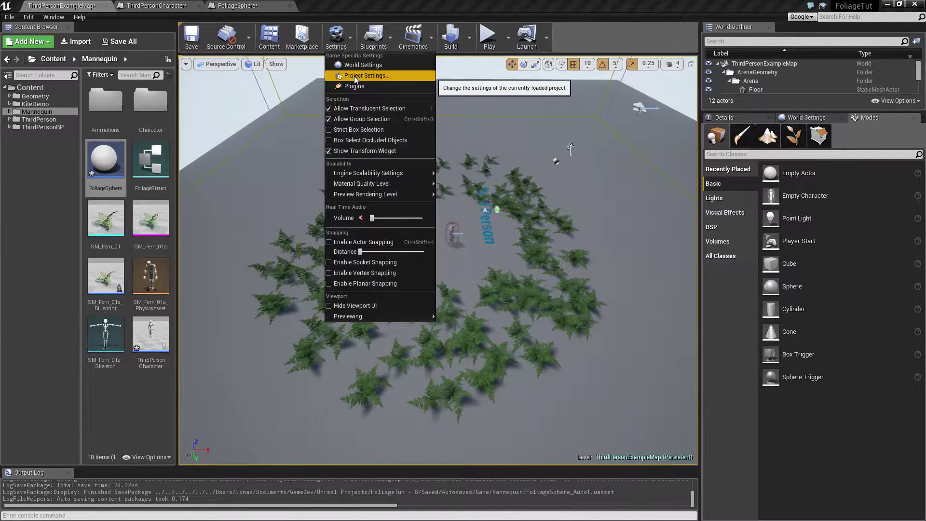
click(382, 63)
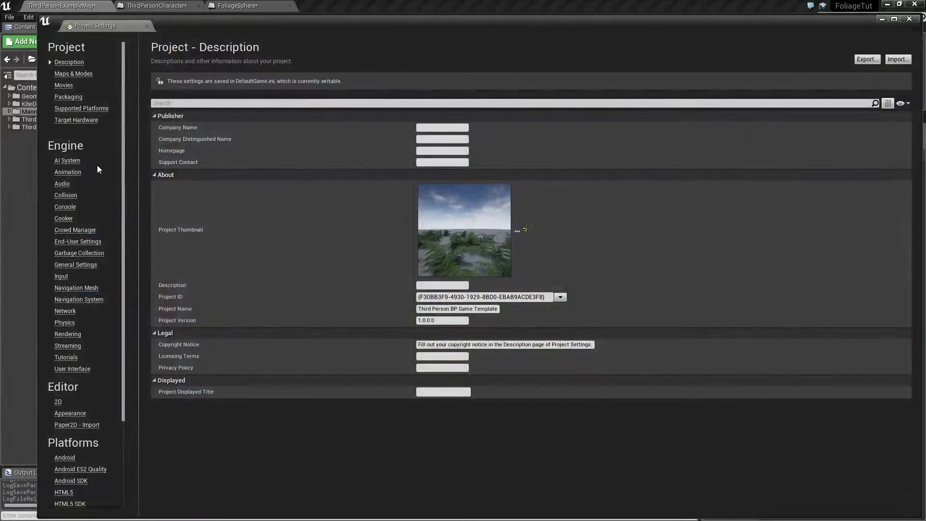
click(65, 195)
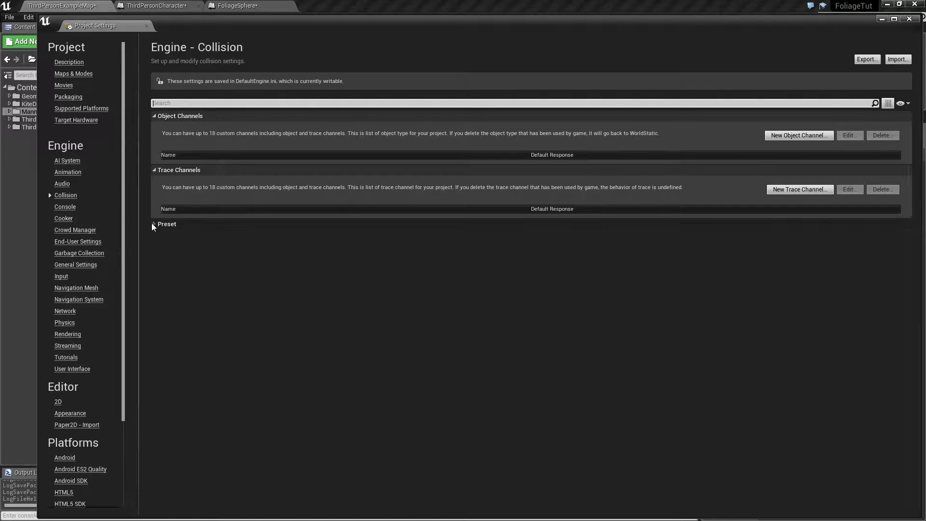
click(153, 224)
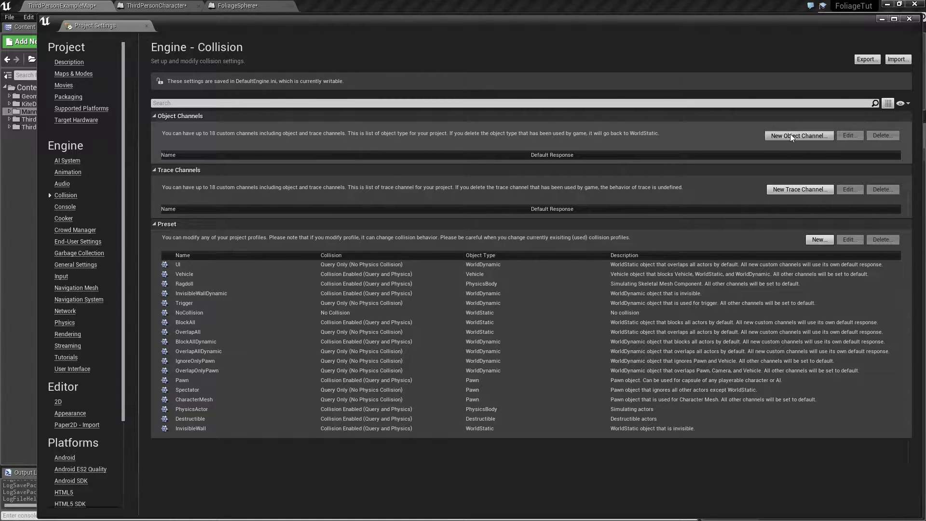
Step: Add a StaticFoliage object channel with default response Ignore
click(791, 135)
click(475, 278)
click(476, 287)
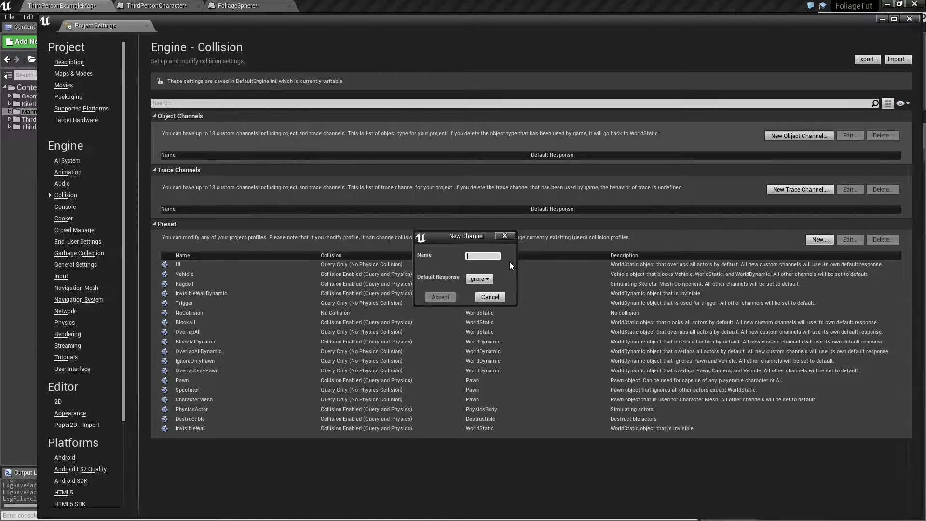
text(StaticFoliage)
click(440, 296)
Step: Add DynamicFoliage and FoliageSphere object channels, both defaulting to Ignore
click(799, 135)
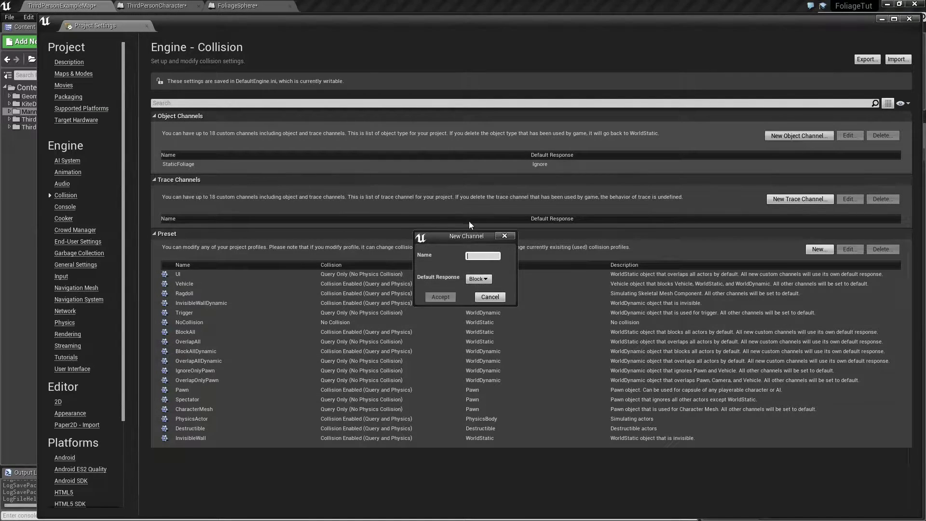
text(DynamicFoliage)
click(479, 278)
click(479, 287)
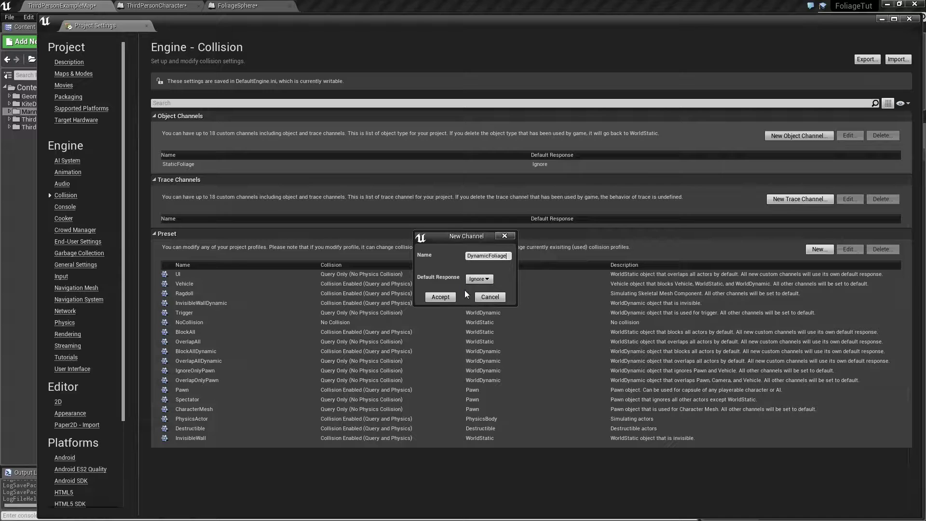
click(440, 296)
click(797, 136)
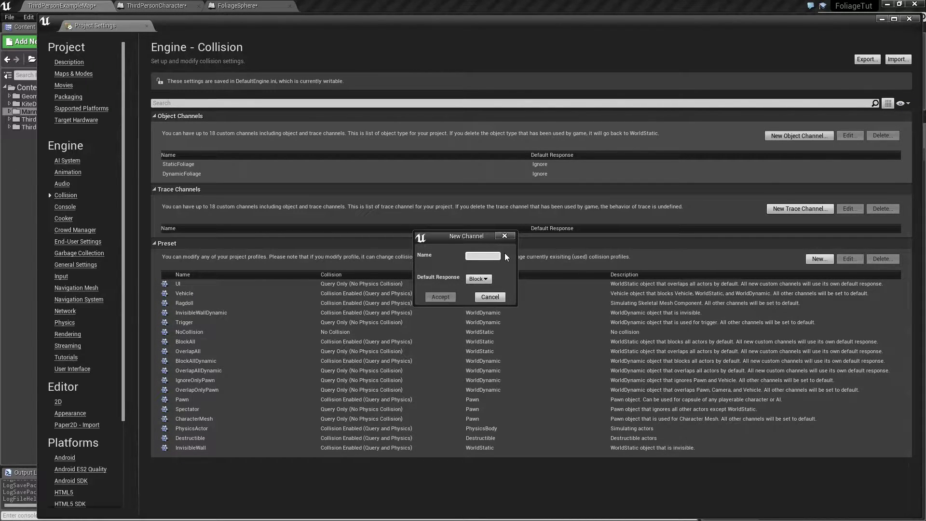
text(F)
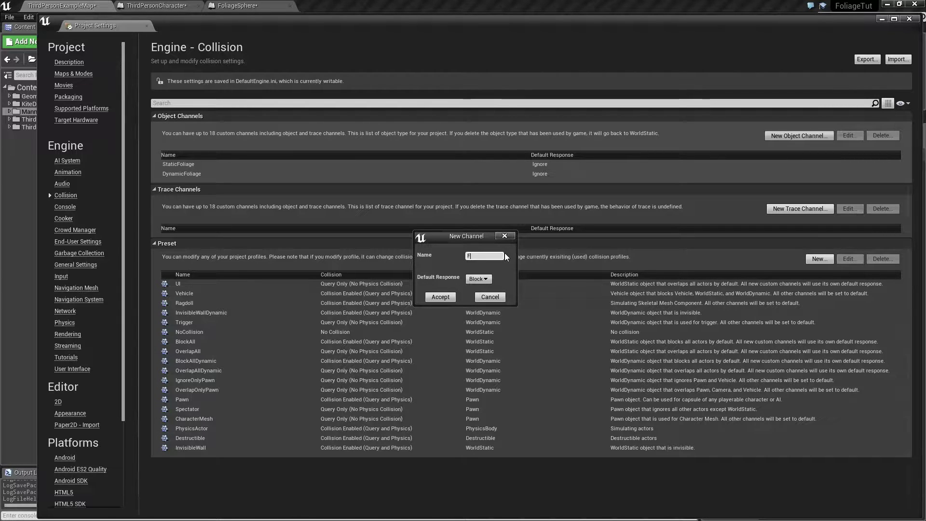
text(oliageSphere)
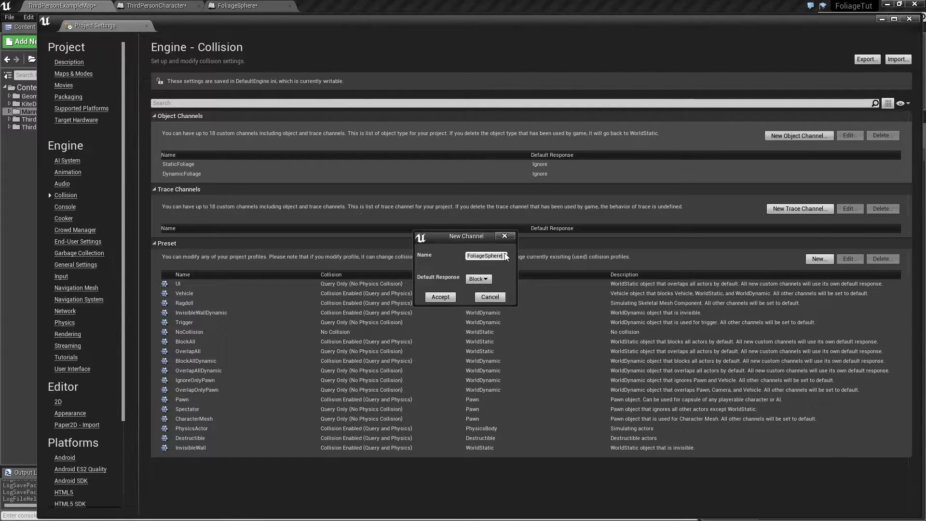
click(477, 278)
click(477, 286)
click(440, 296)
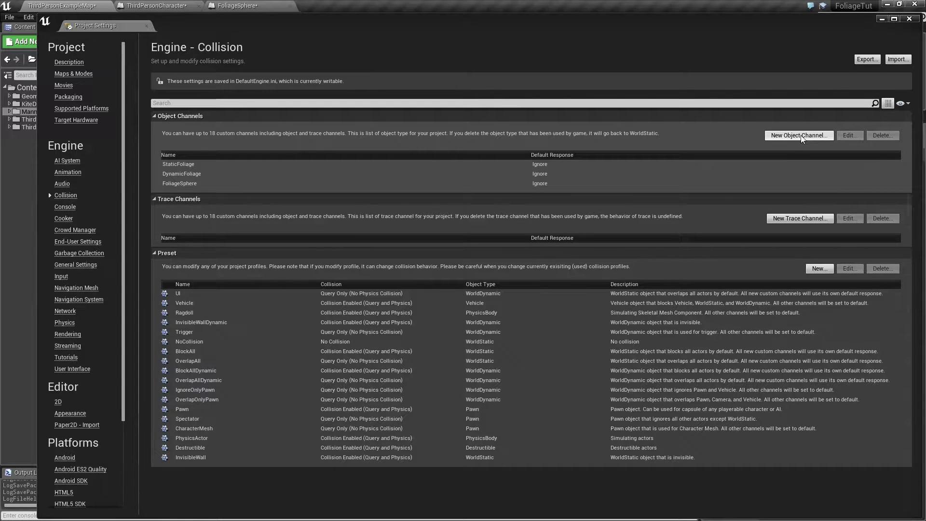
Step: Create the MyCharacterMesh object channel with Ignore as its default response
click(801, 135)
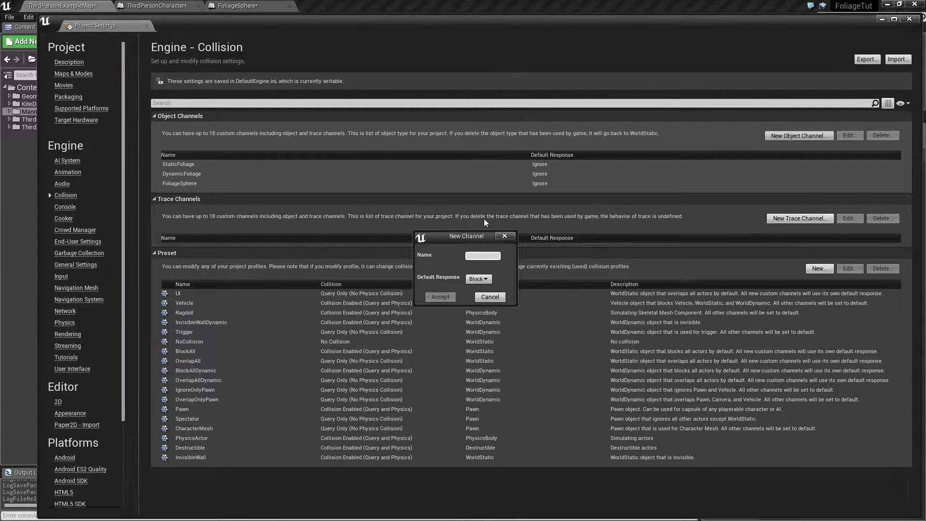
text(MyCharac)
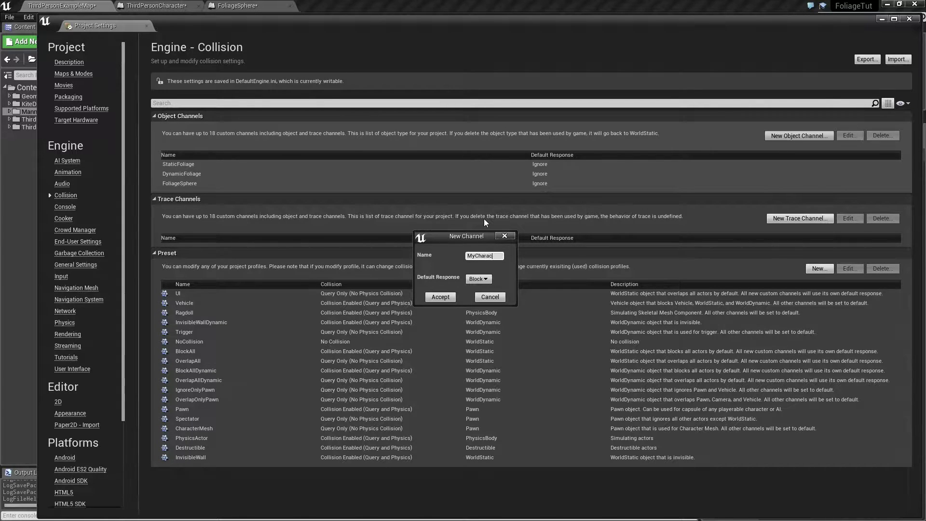
text(terMesh)
click(477, 280)
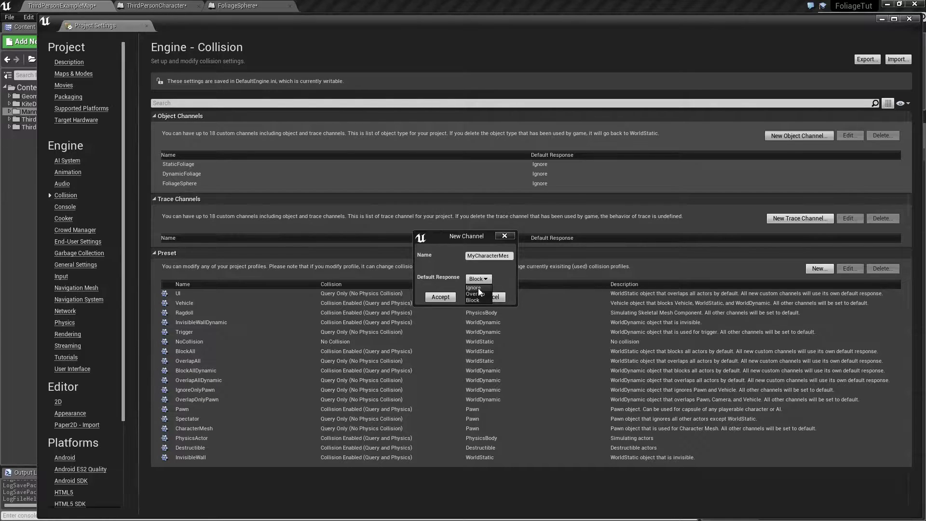
click(478, 288)
click(445, 299)
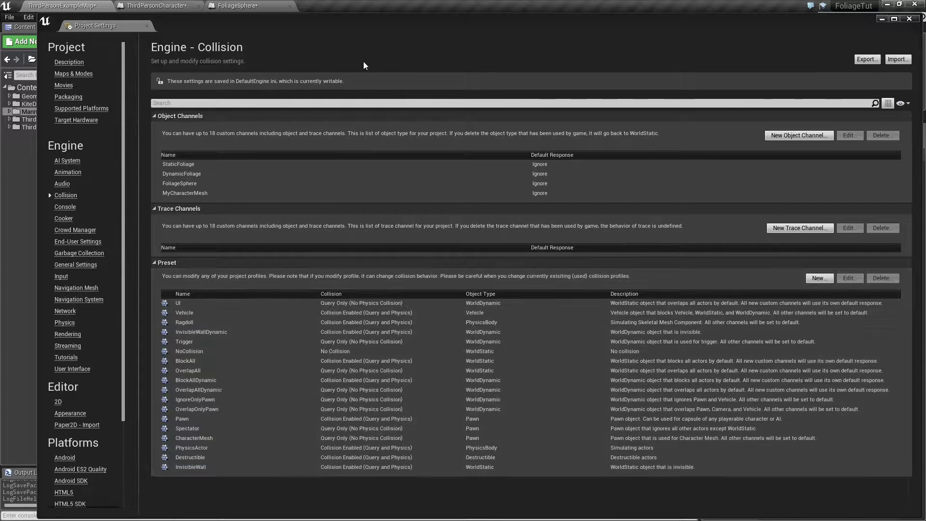
mouse_move(252, 33)
mouse_down()
mouse_move(273, 24)
mouse_move(248, 48)
mouse_move(254, 34)
mouse_up()
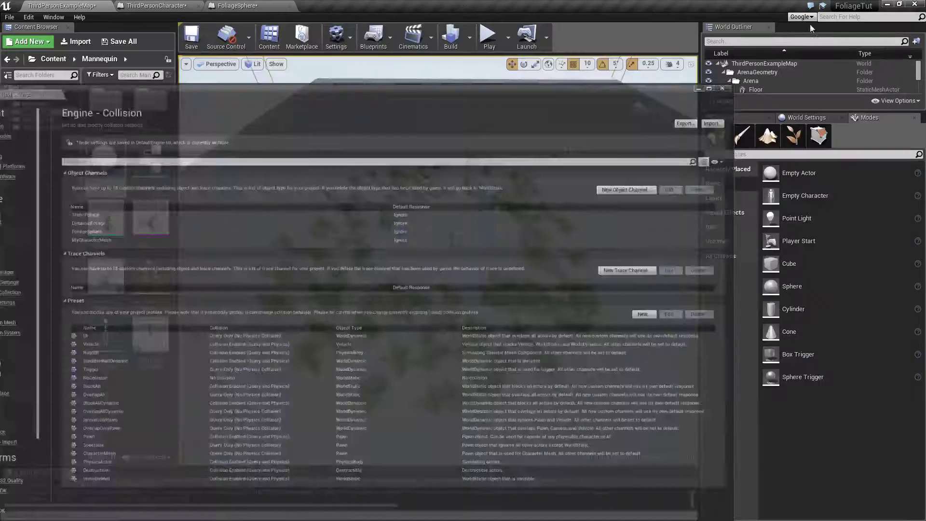
Step: Minimize Project Settings, enter Foliage mode, and review the ThirdPersonCharacter CapsuleComponent's collision settings
click(863, 28)
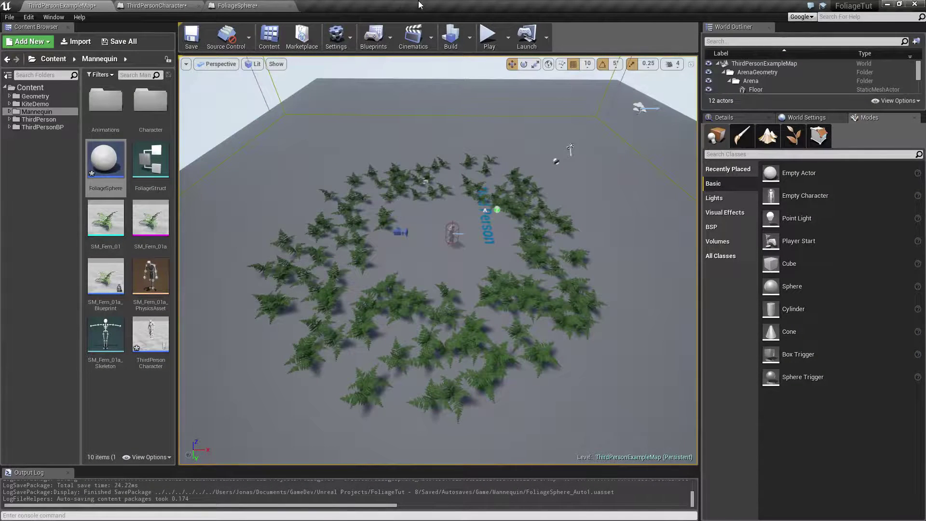
click(794, 136)
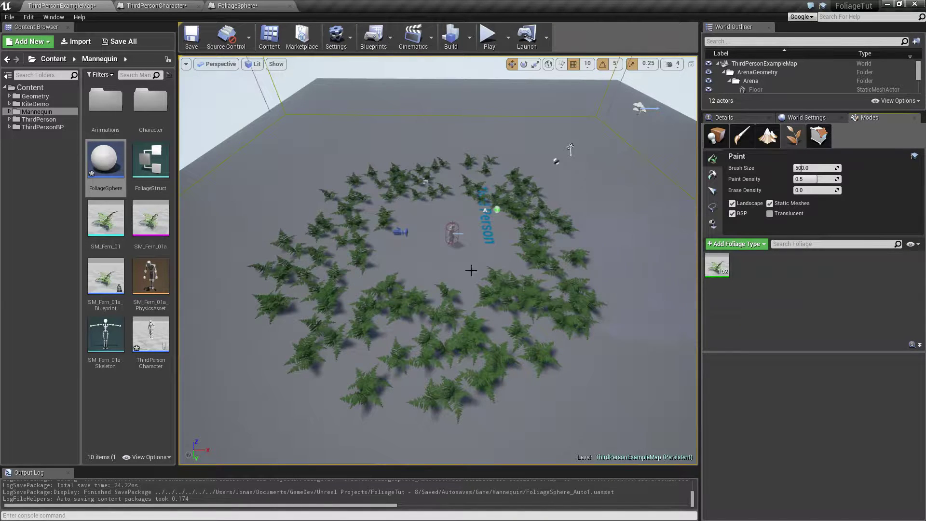
click(155, 5)
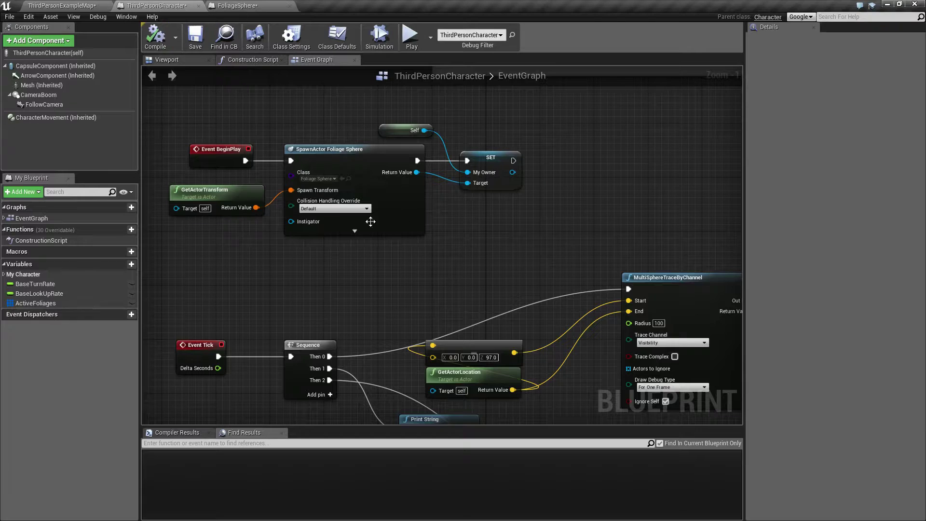
click(45, 66)
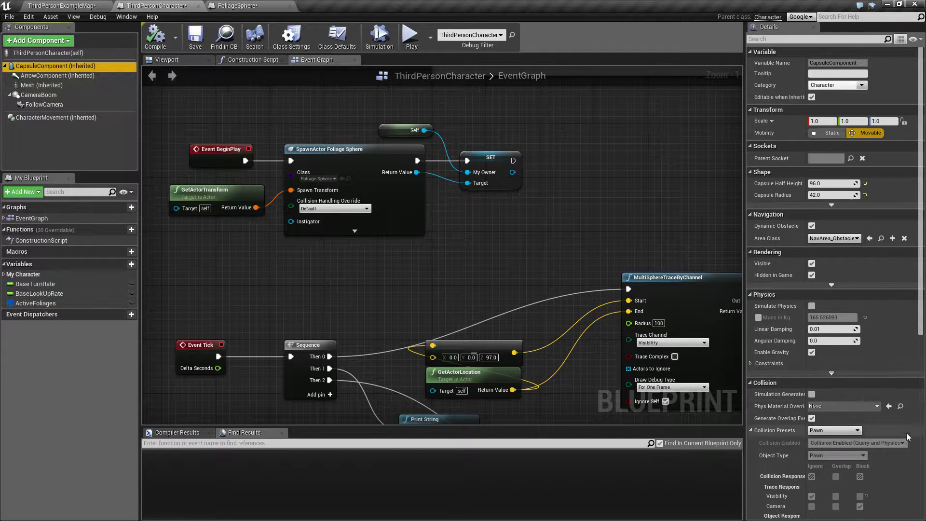
scroll(896, 439, down, 3)
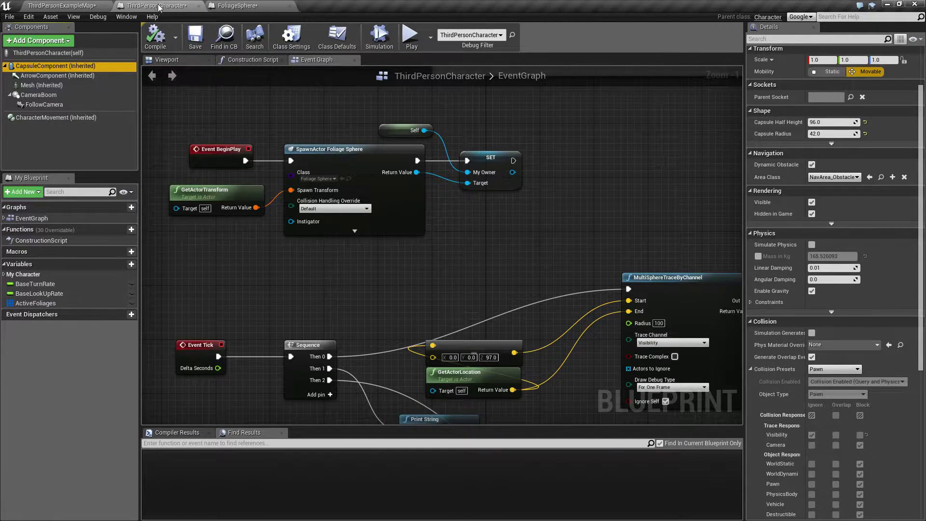
click(197, 7)
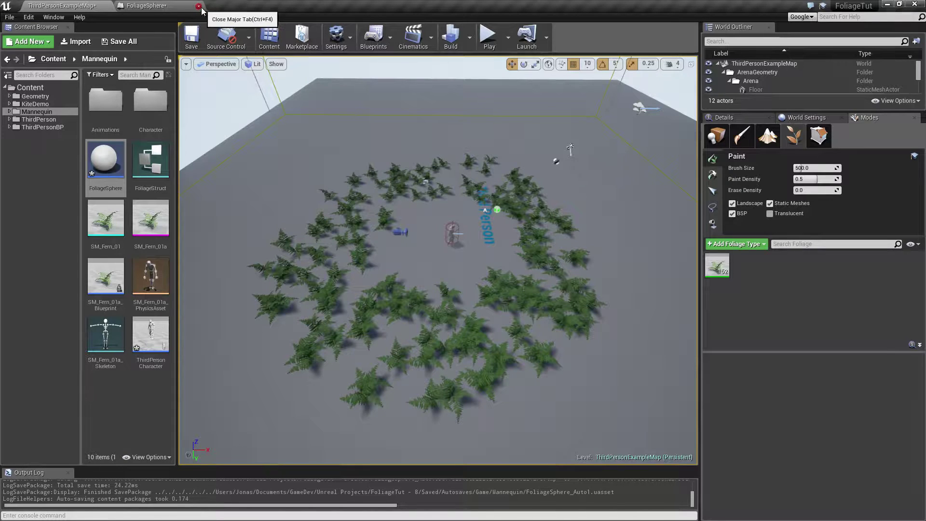
Step: Save all modified assets, then review SM_Fern_01's collision presets without changing them
click(122, 44)
click(551, 370)
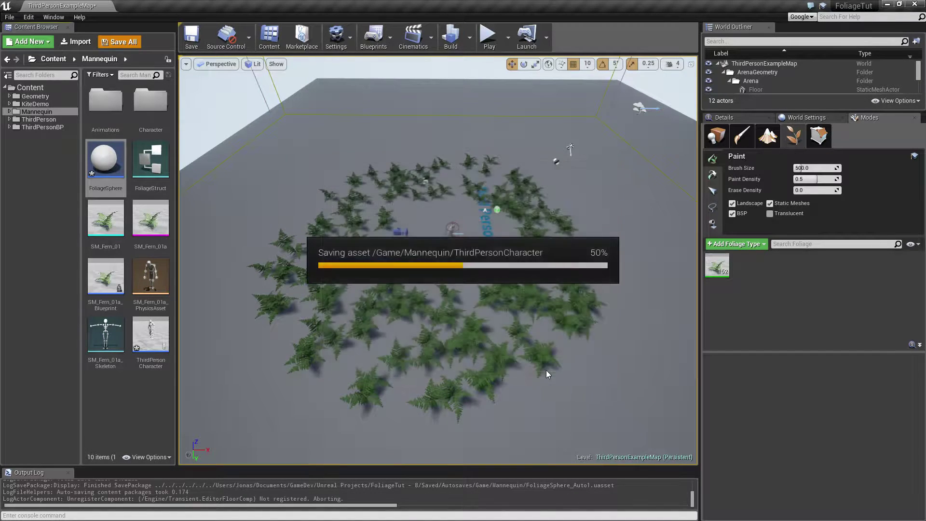
click(717, 265)
scroll(782, 434, down, 12)
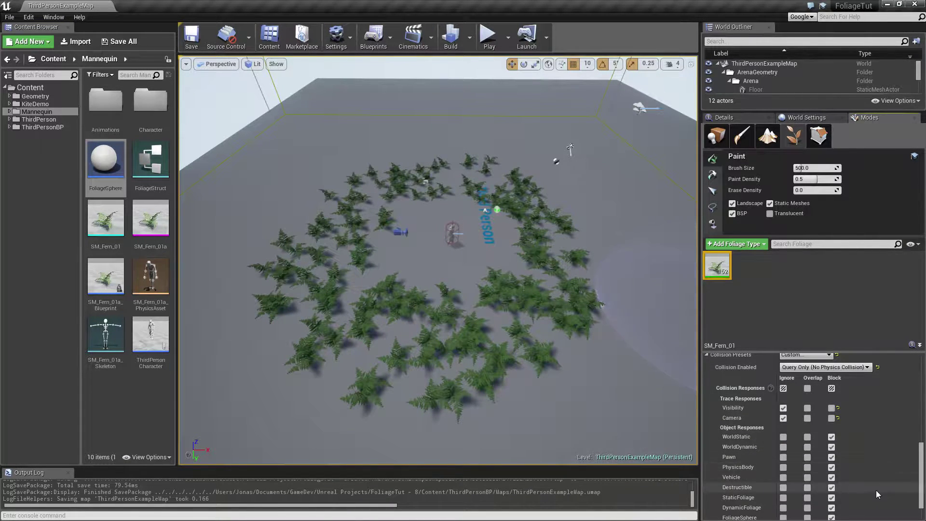
scroll(734, 379, up, 1)
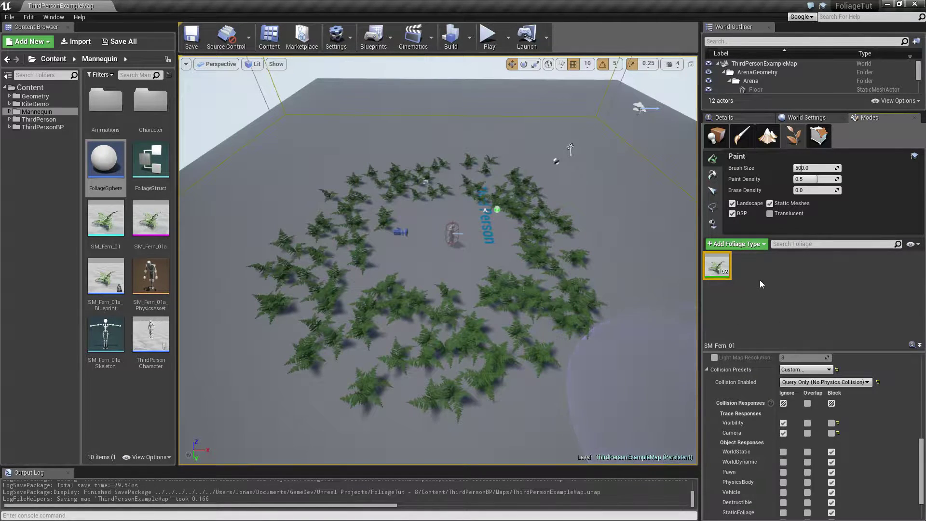
click(803, 370)
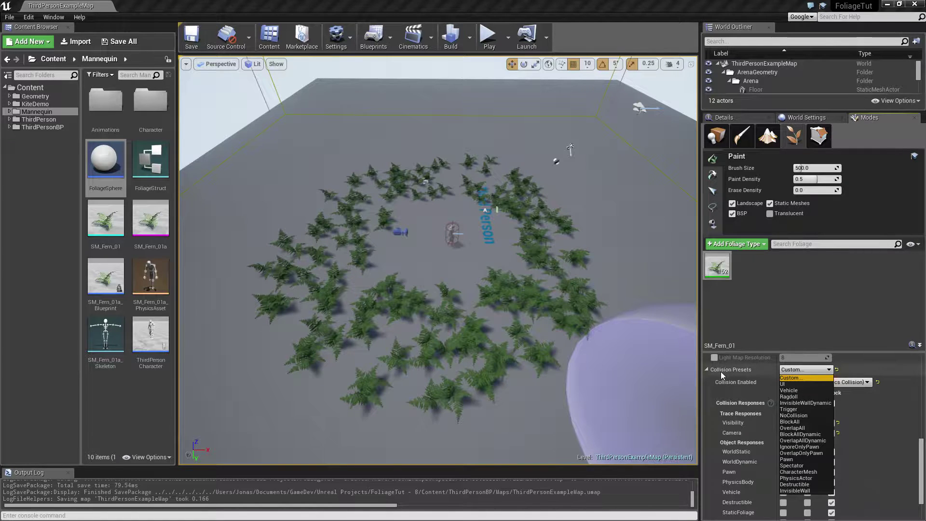
click(746, 313)
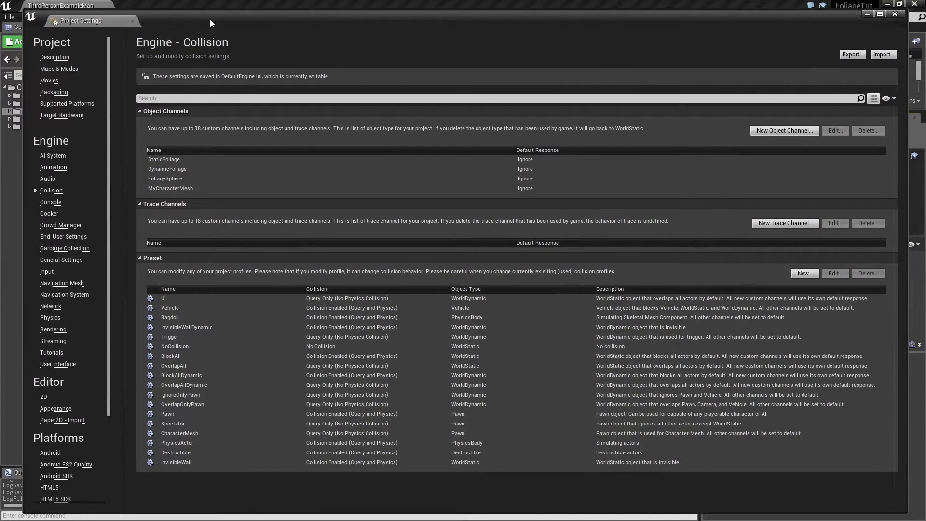
Step: Create a new StaticFoliage collision profile set to Query Only with object type StaticFoliage
drag(209, 19, 204, 13)
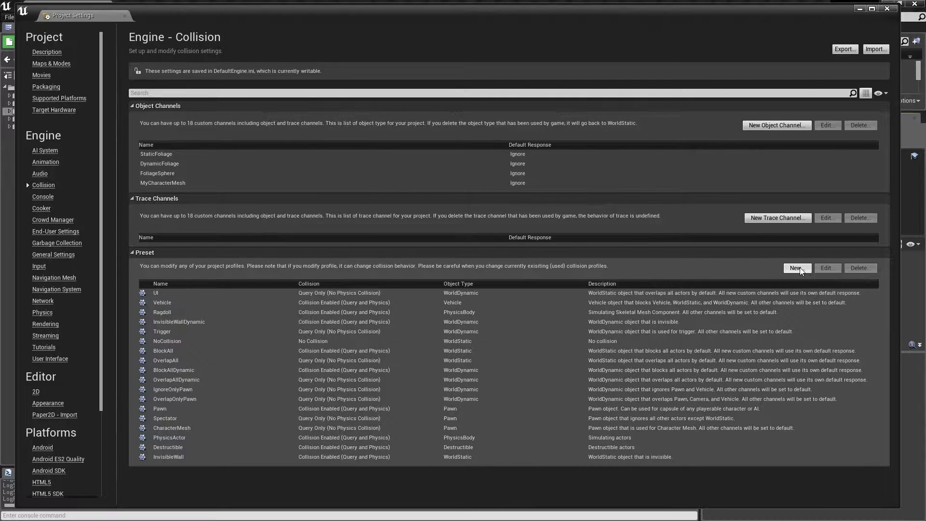
click(798, 268)
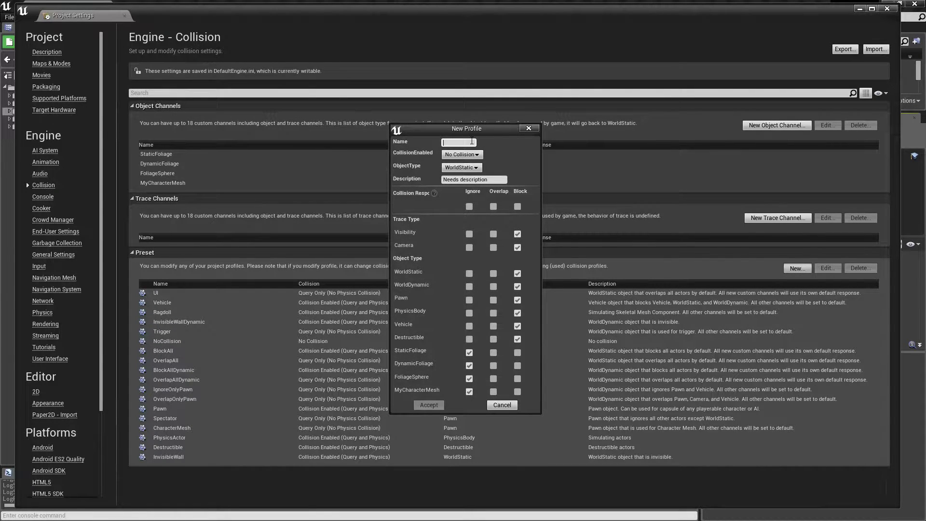
text(StaticFoliage)
click(466, 155)
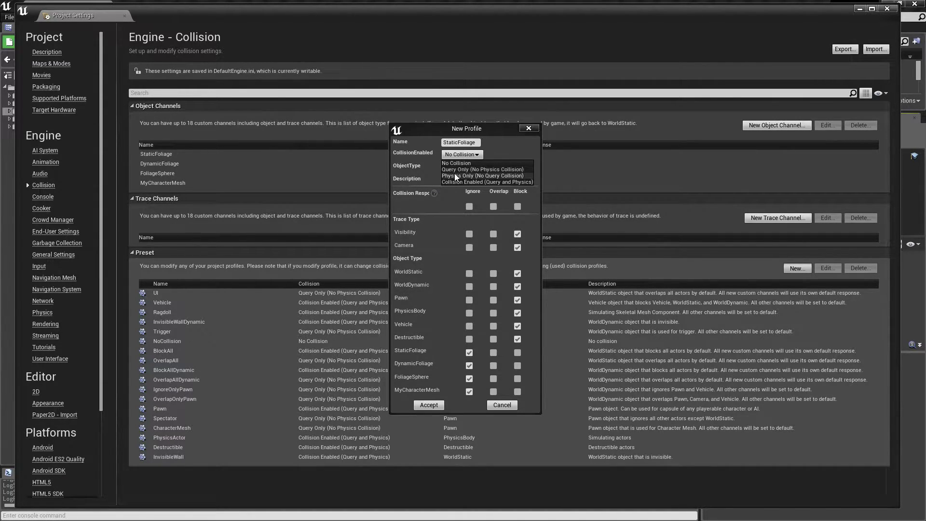
click(454, 171)
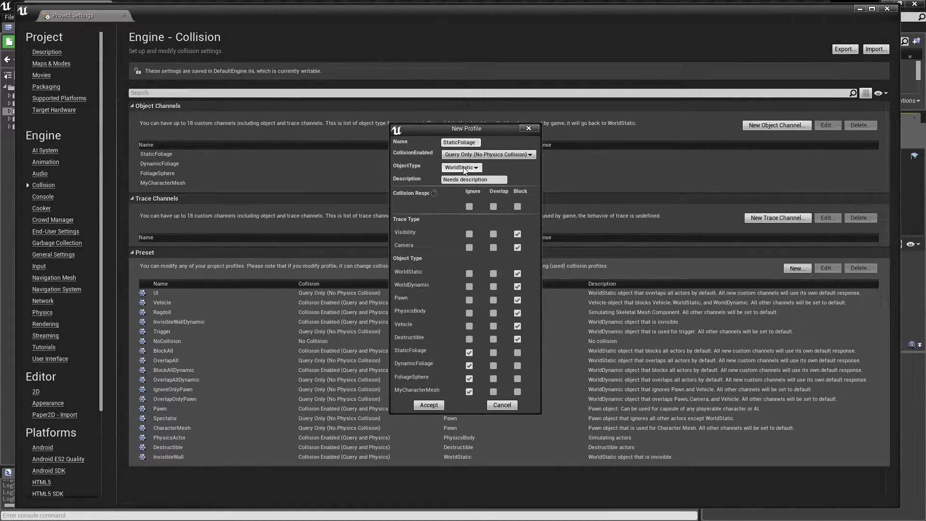
click(463, 169)
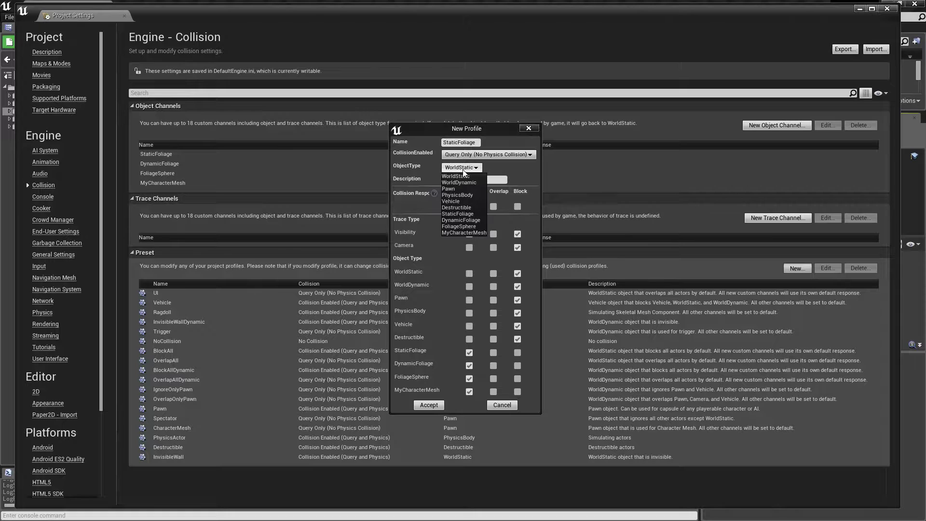
click(454, 214)
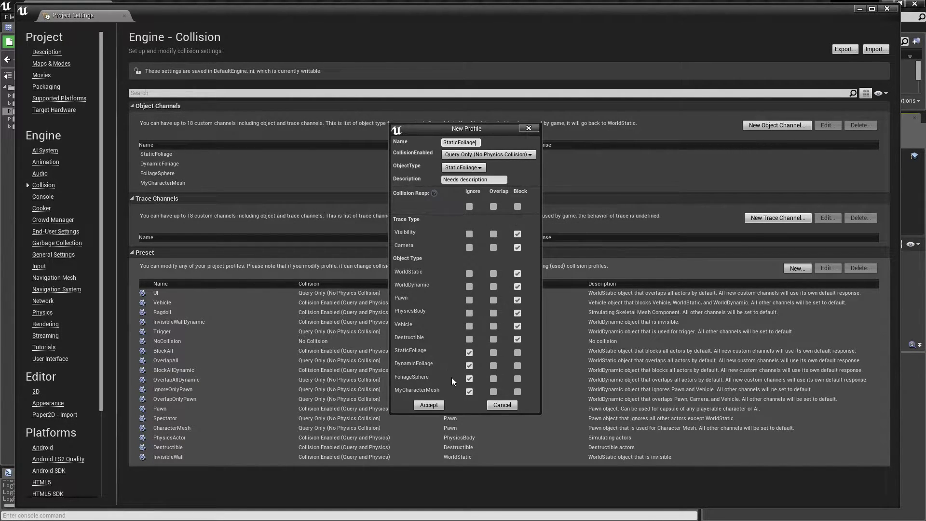
Step: Ignore all channels except Block on FoliageSphere, save the StaticFoliage preset, and begin another profile
click(471, 206)
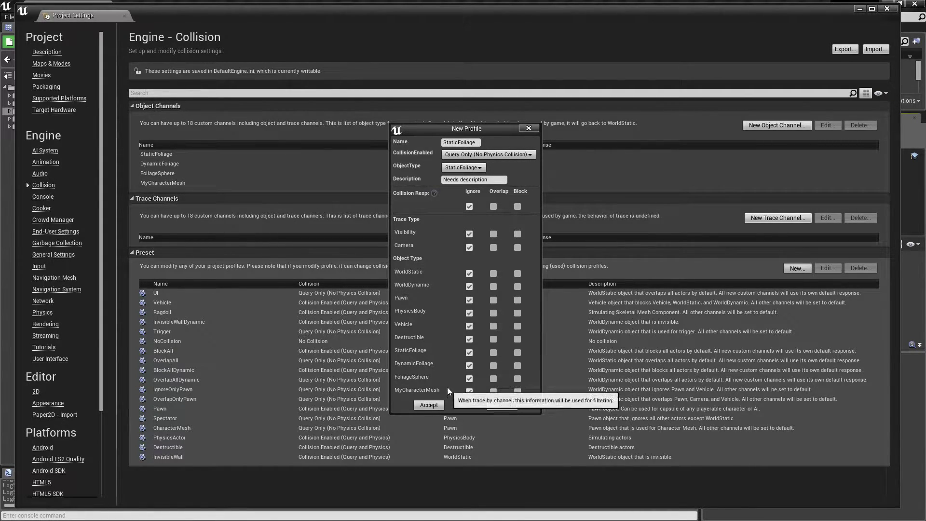
click(518, 378)
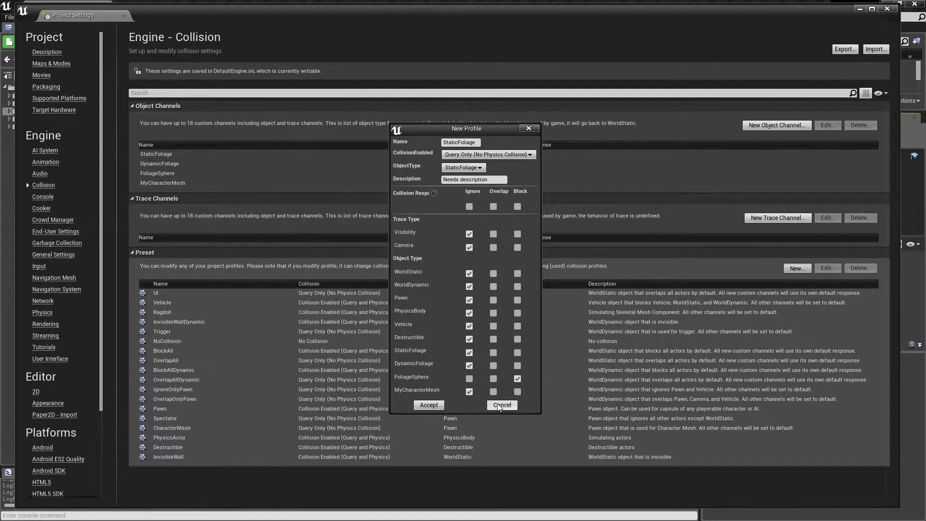
click(429, 405)
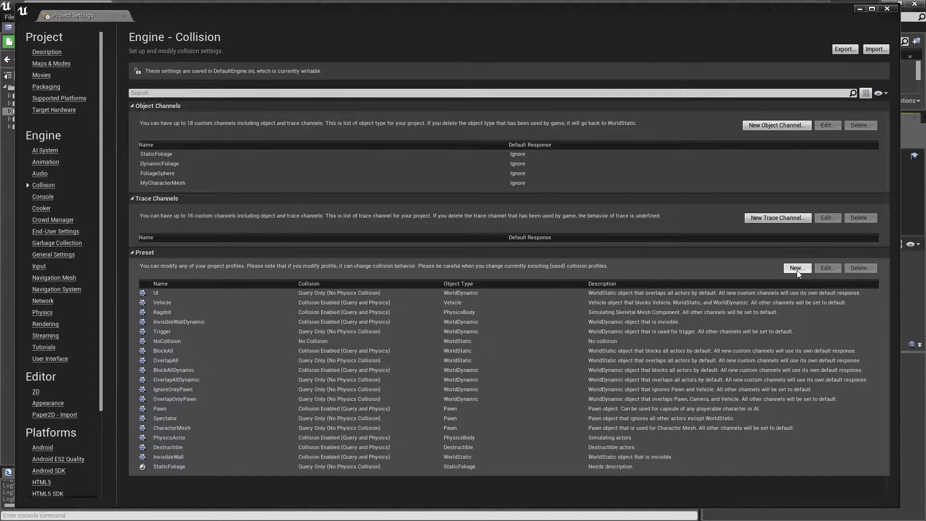
click(797, 268)
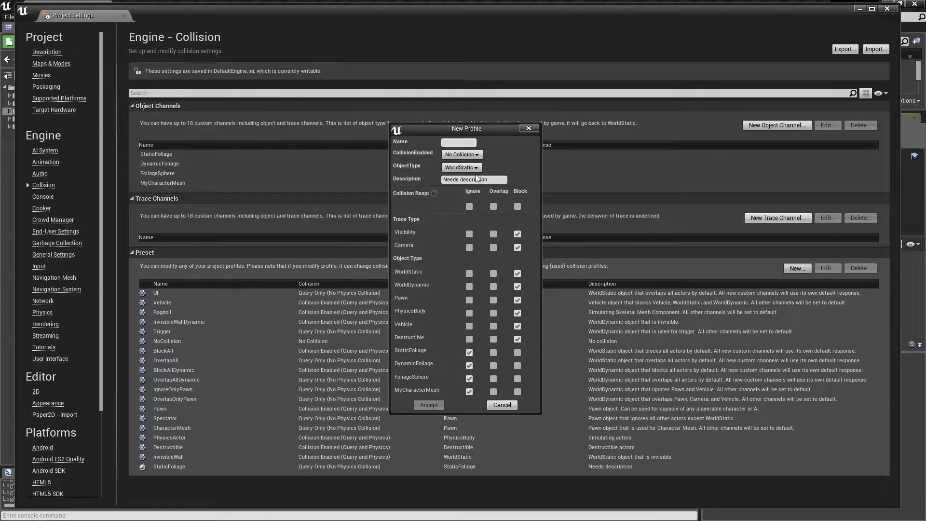
Step: Save a FoliageSphere profile: Query Only, type FoliageSphere, all channels Ignore except Block StaticFoliage
text(FoliageSphere)
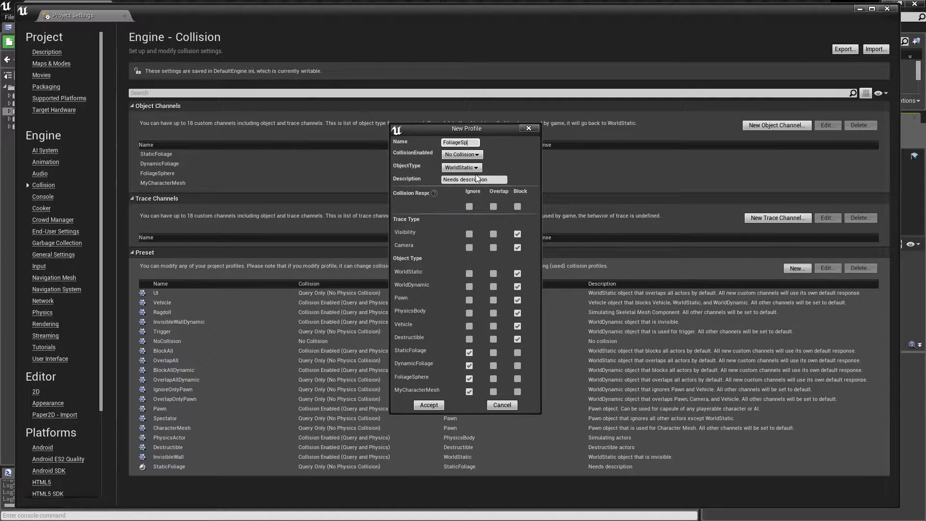
click(462, 155)
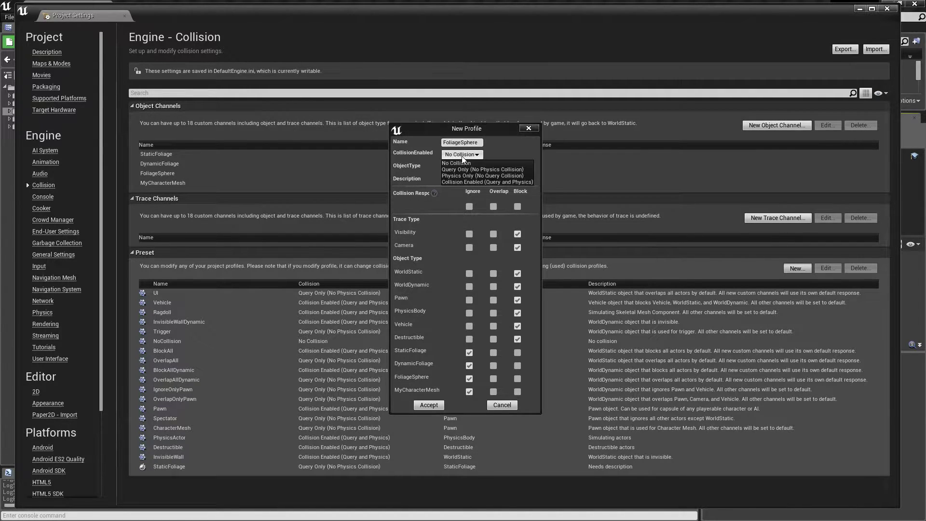
click(457, 168)
click(464, 167)
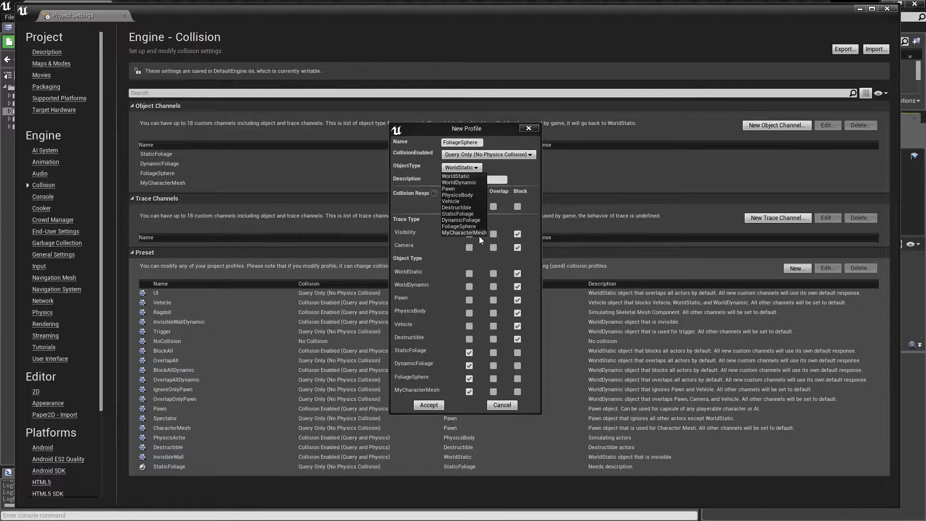
click(466, 227)
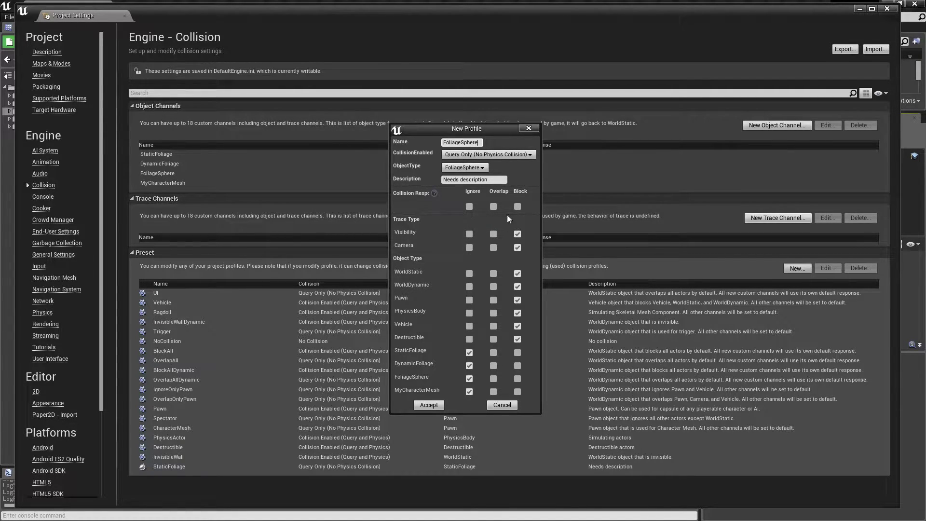
click(470, 206)
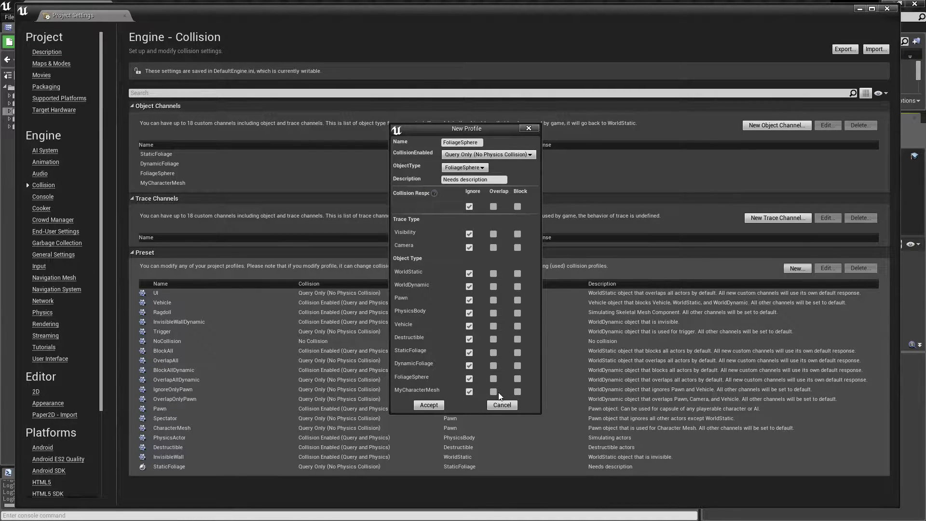
click(518, 353)
click(429, 405)
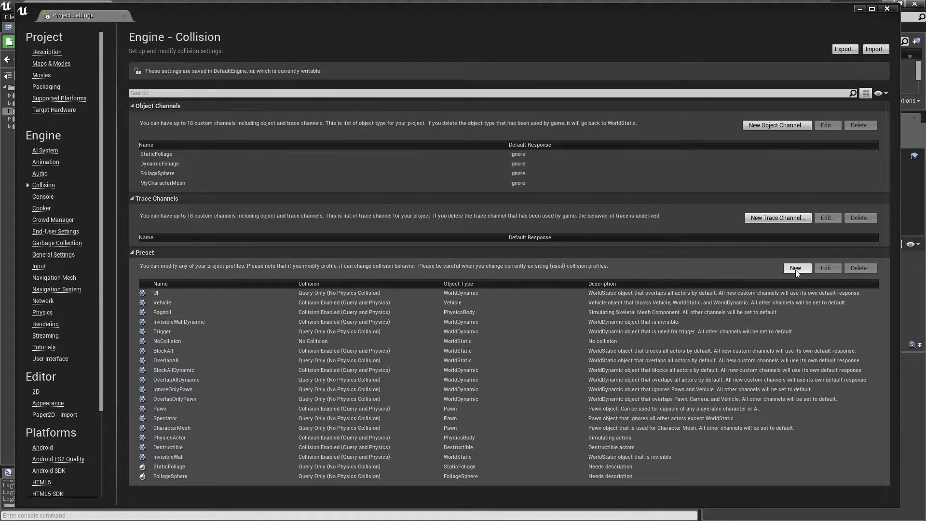
Step: Start a DynamicFoliage profile set to Physics Only, object type DynamicFoliage, every channel Ignore
click(796, 269)
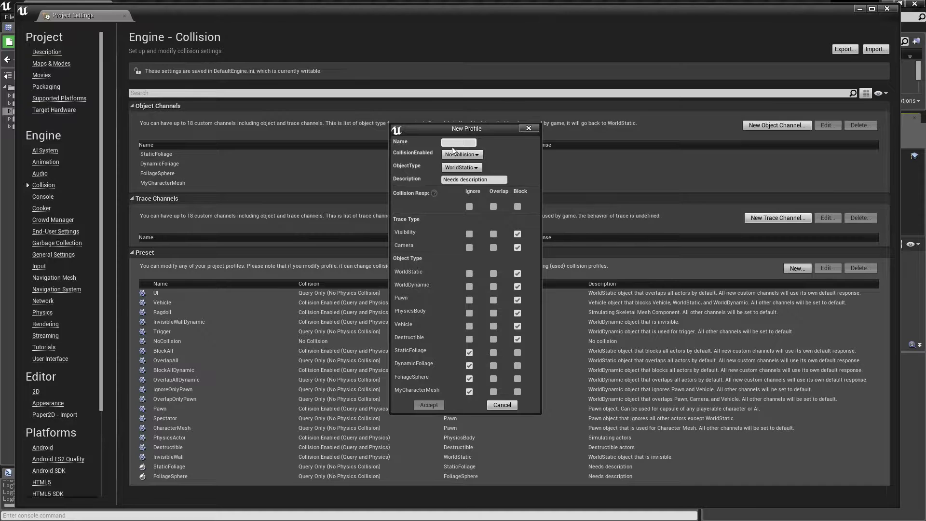
text(DynamicFoliage)
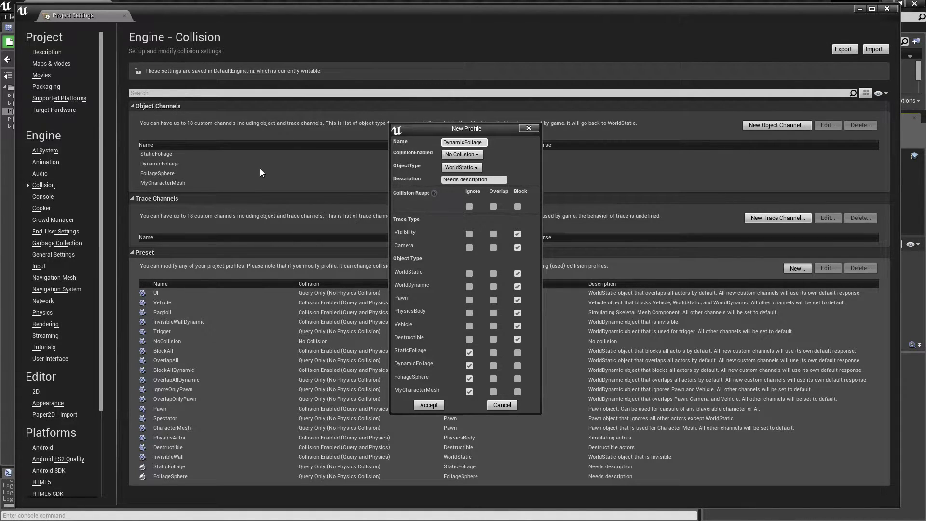
click(461, 155)
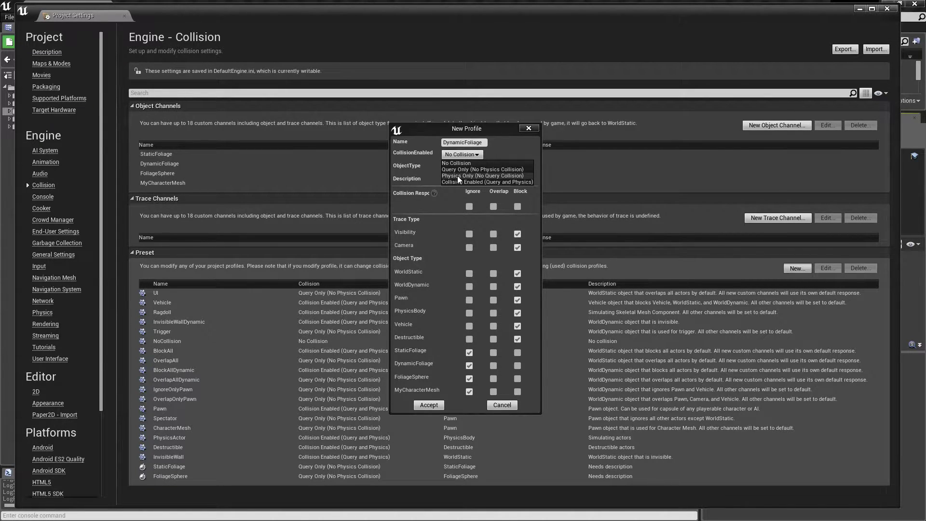
click(457, 175)
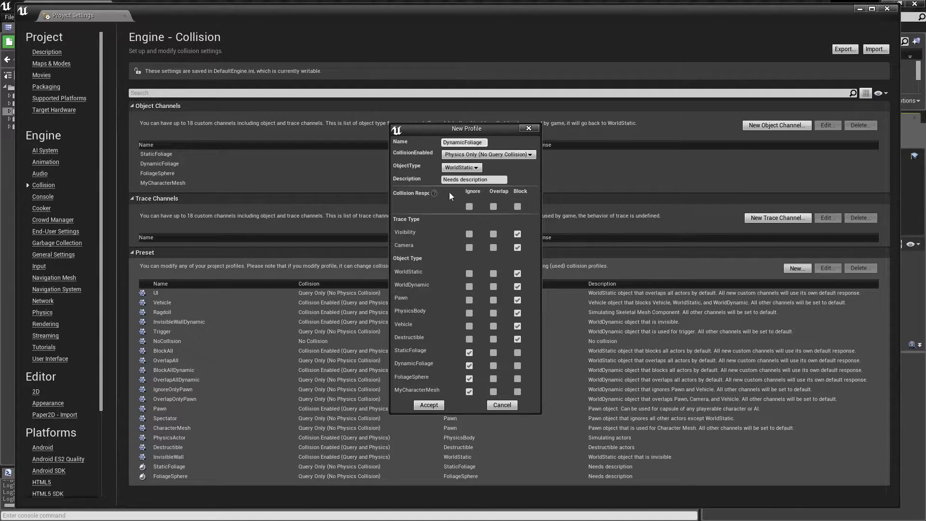
click(473, 168)
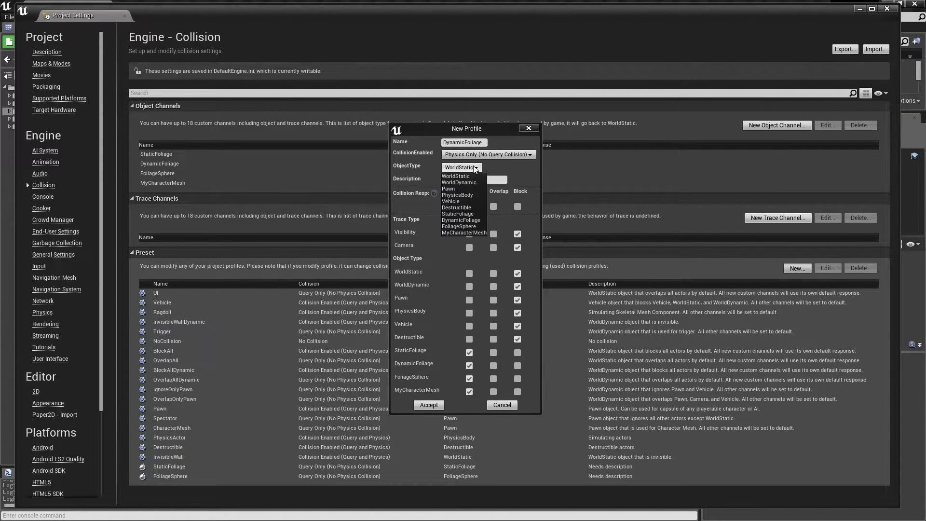
click(465, 220)
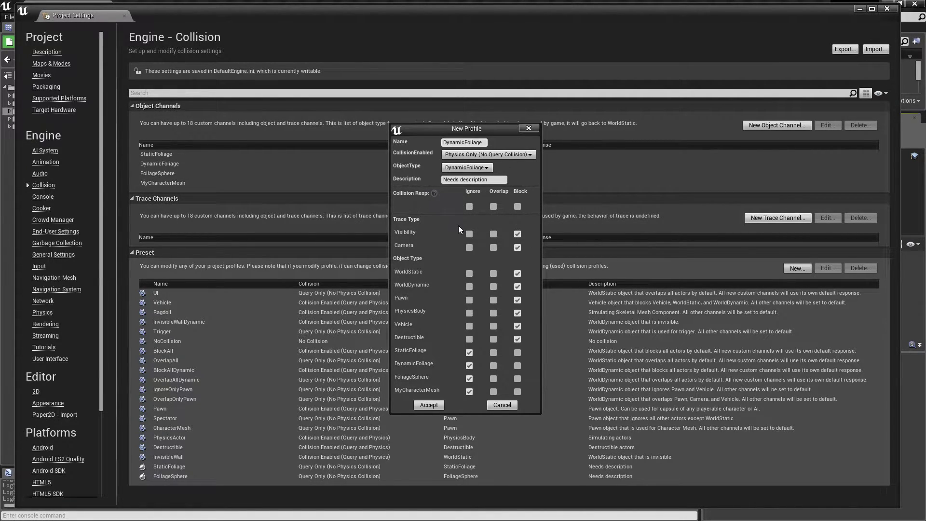
click(469, 207)
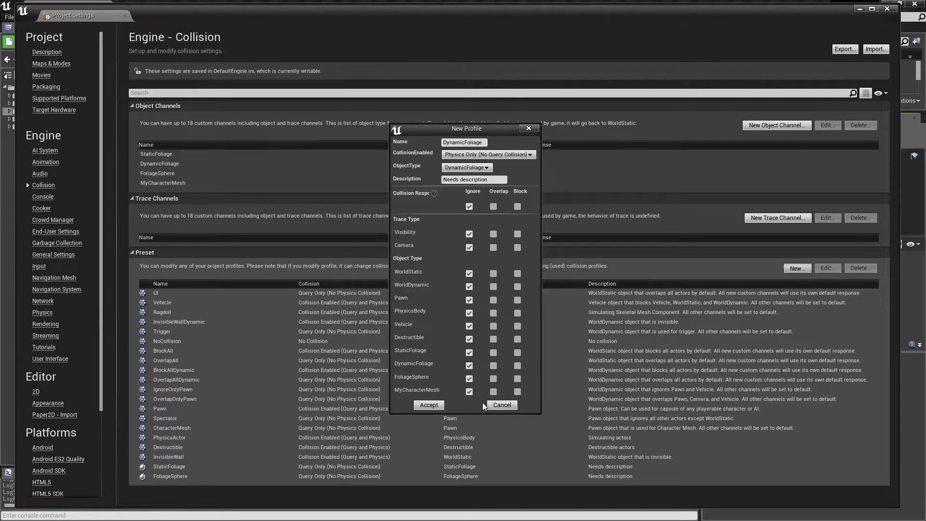
Step: Make DynamicFoliage block MyCharacterMesh and save it as a preset
click(517, 392)
click(430, 407)
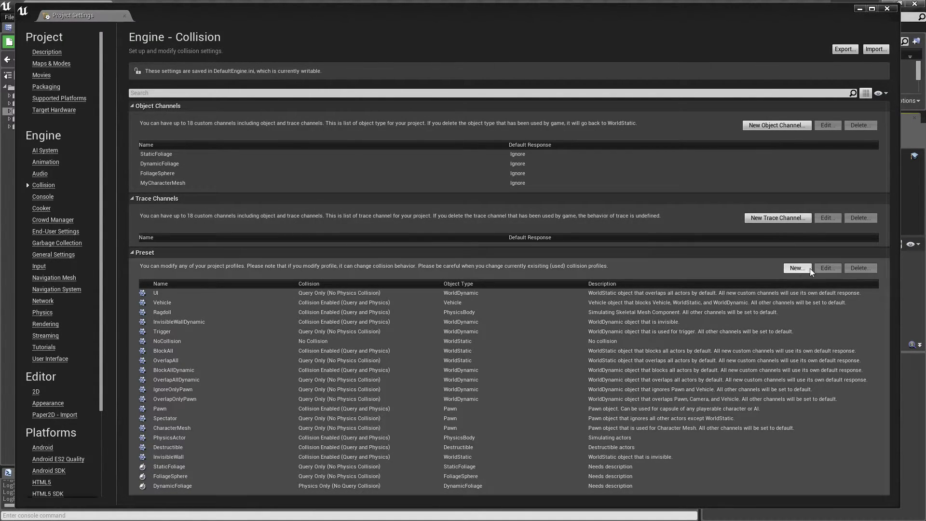
Step: Add a MyCharacterMesh collision profile: Collision Enabled (Query and Physics), object type MyCharacterMesh
click(808, 268)
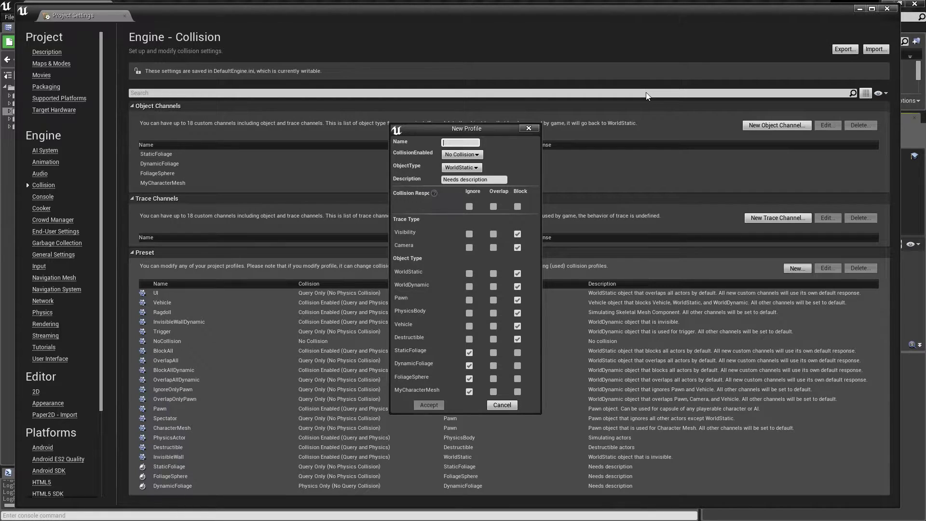
text(MyCharacterMesh)
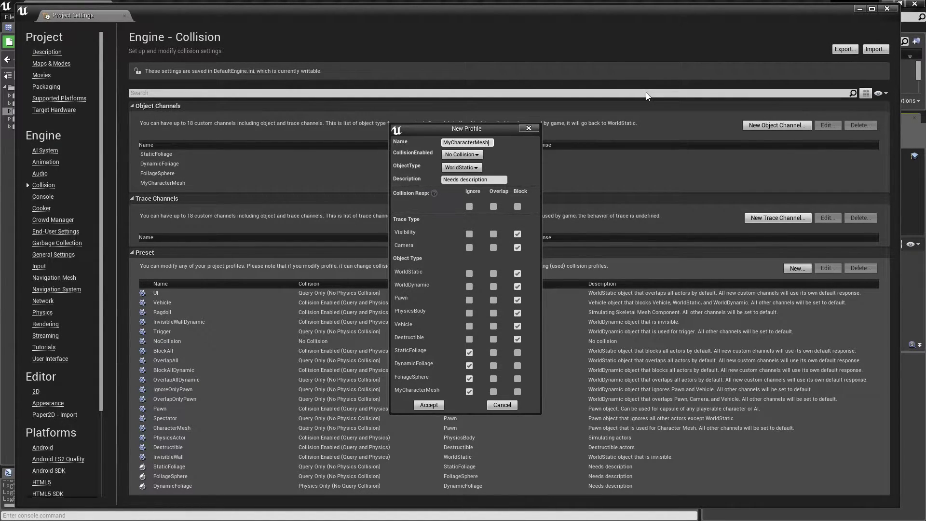
click(458, 155)
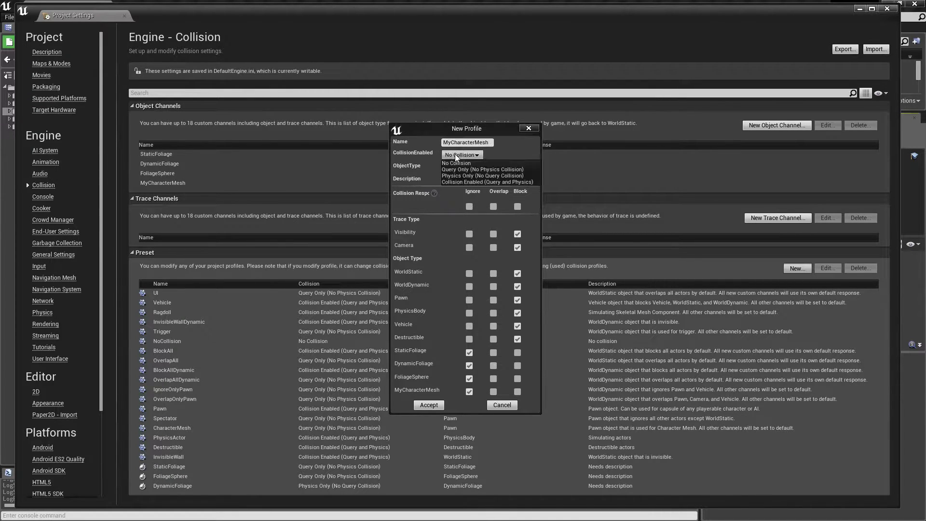
click(462, 183)
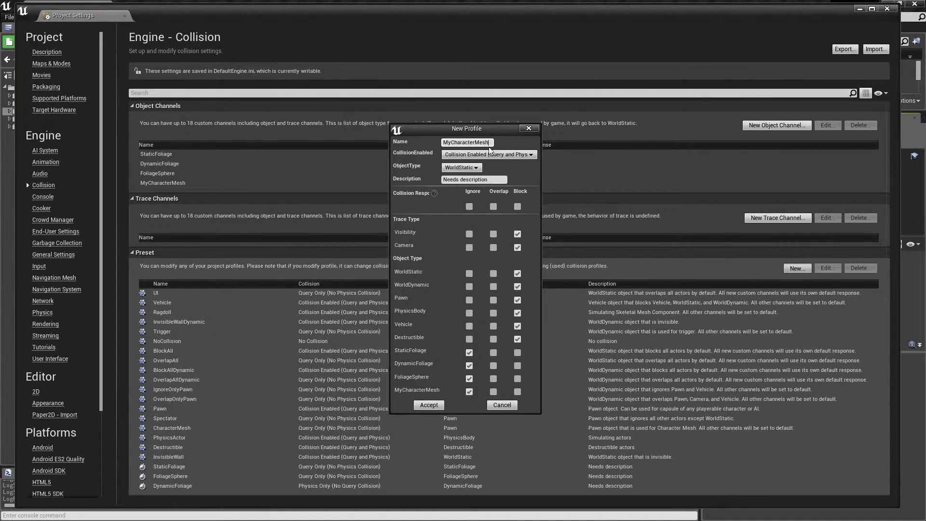
click(461, 168)
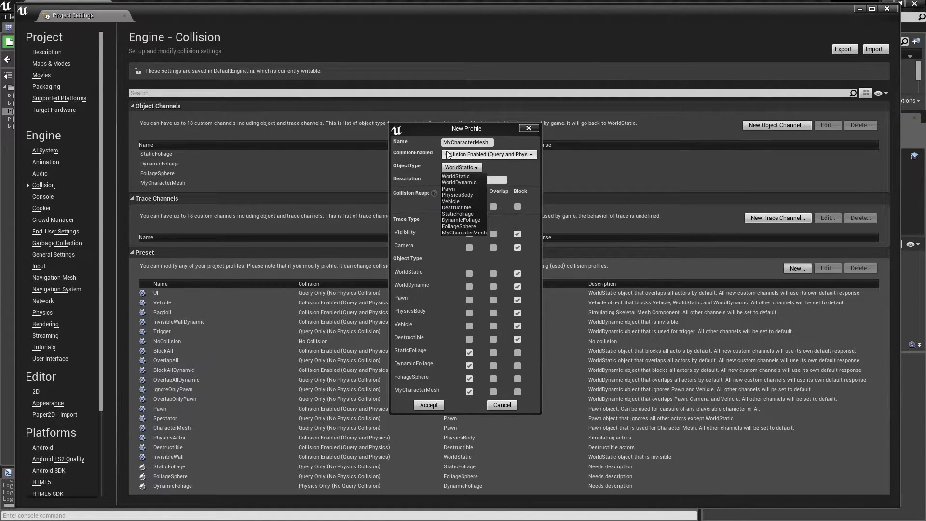
click(452, 234)
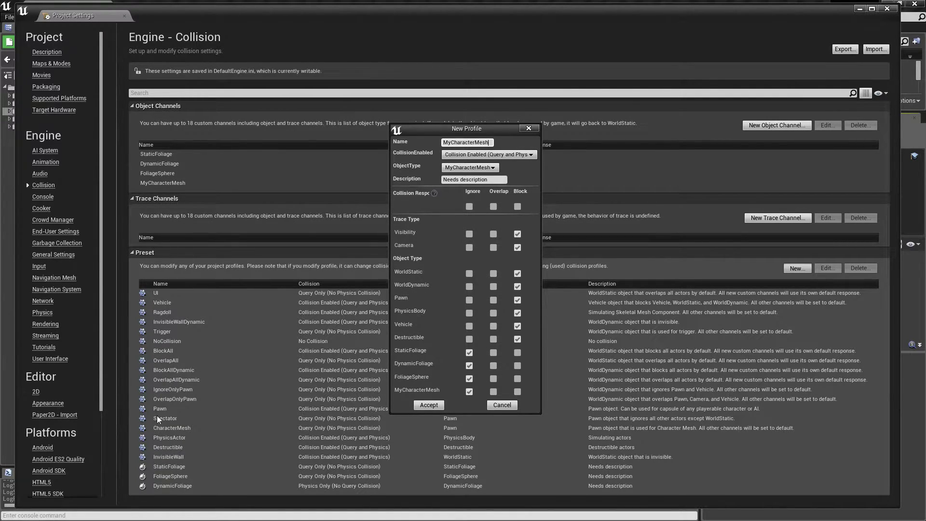
click(428, 405)
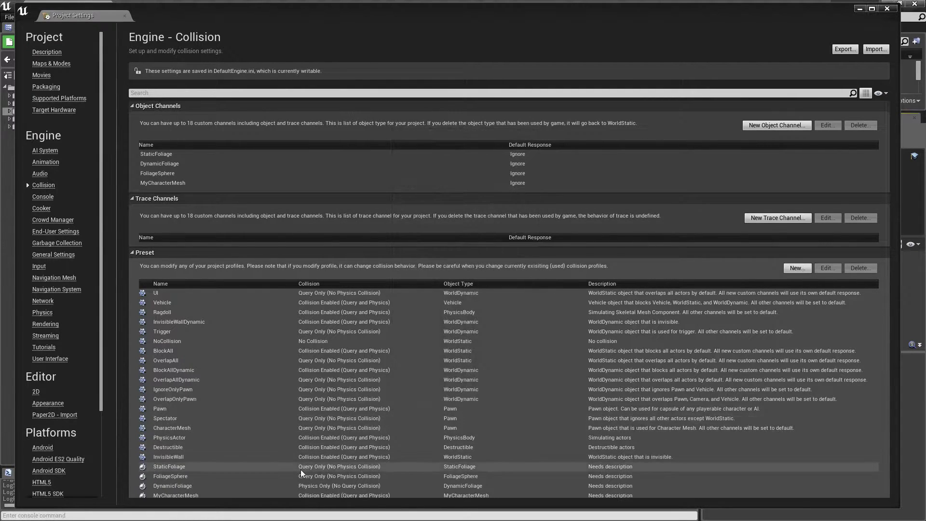
double_click(178, 429)
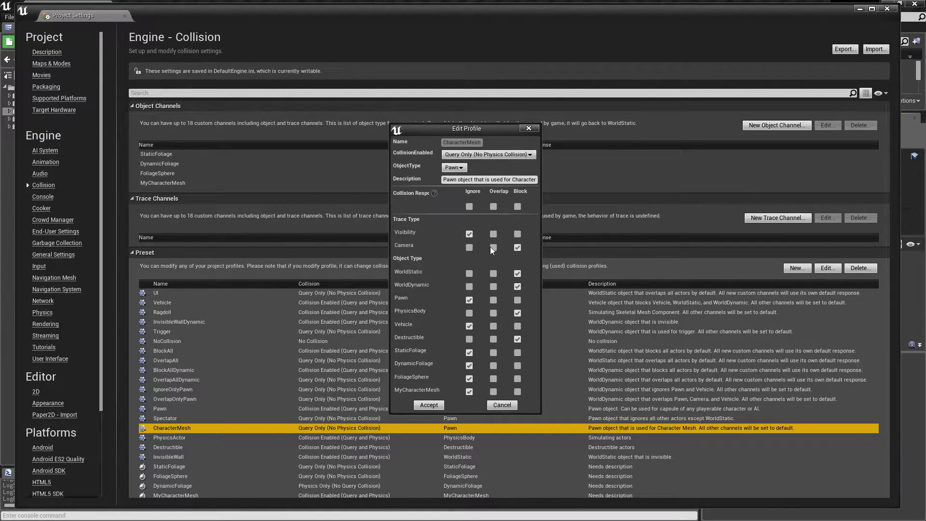
click(466, 234)
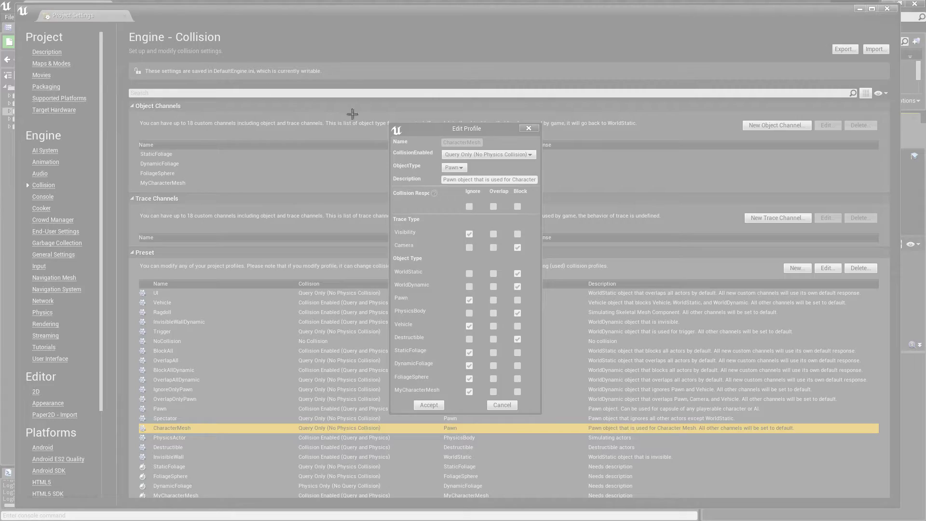
drag(382, 109, 555, 425)
click(480, 29)
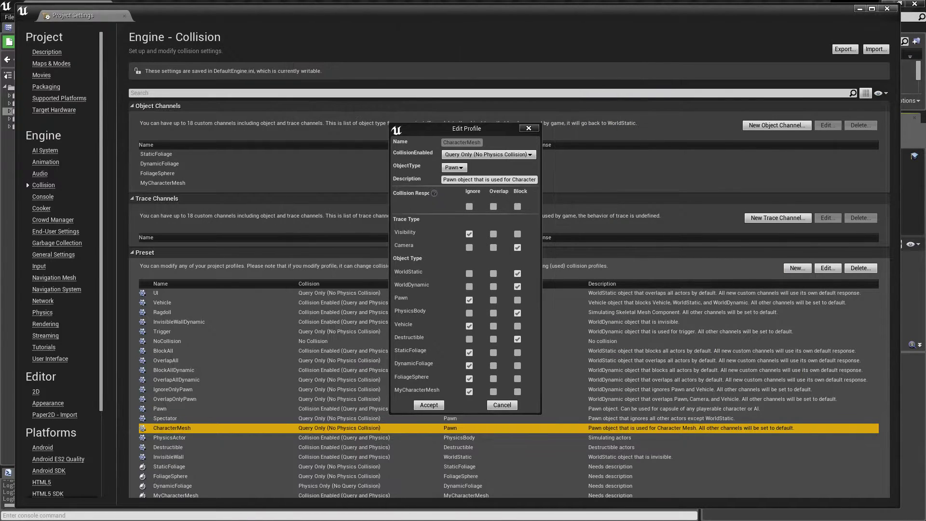
Step: Edit the MyCharacterMesh preset: Visibility, Pawn and Vehicle to Ignore, DynamicFoliage to Block
click(502, 404)
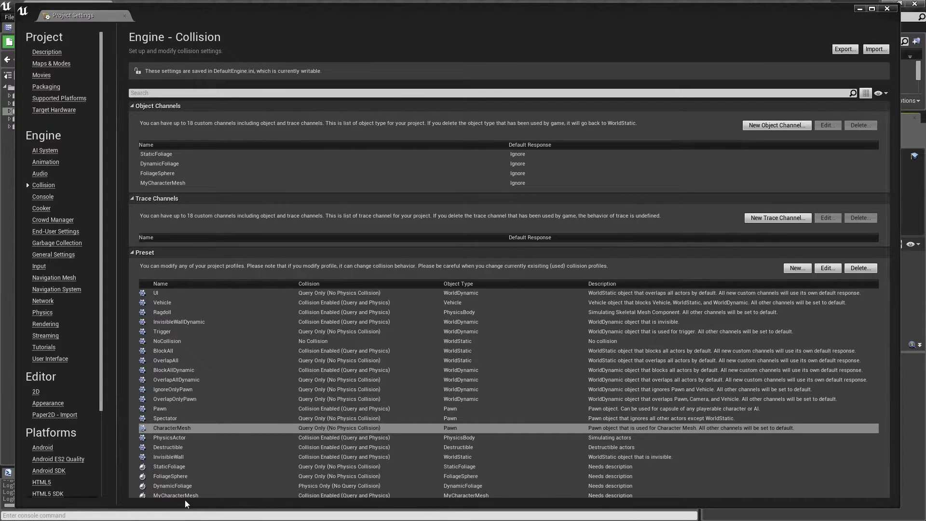
click(182, 497)
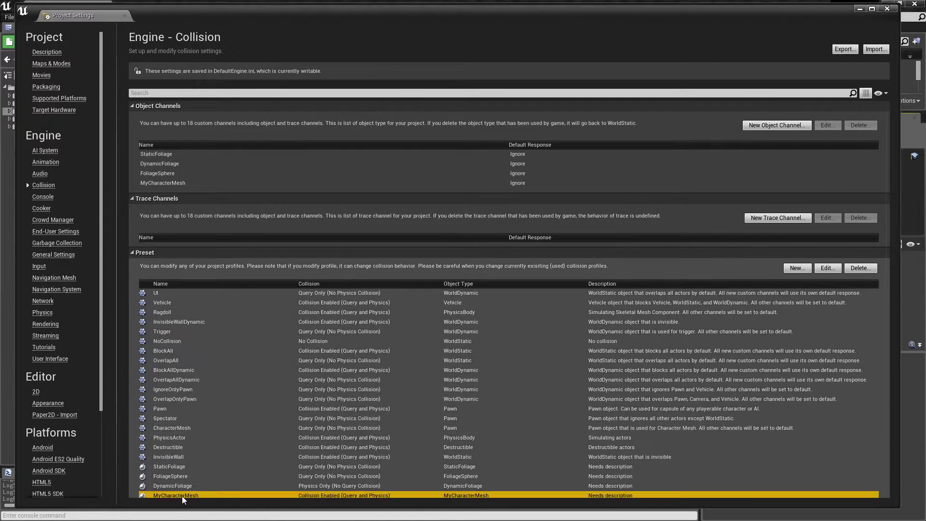
double_click(181, 496)
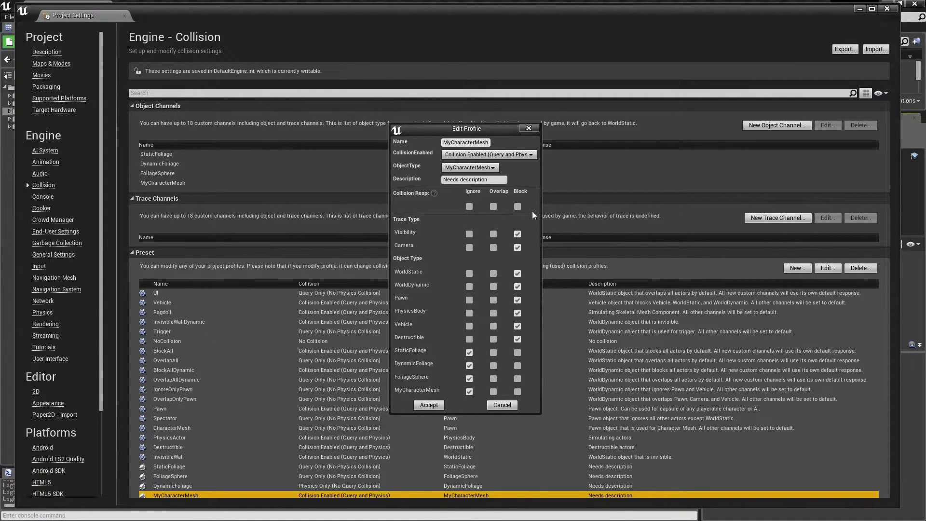
click(469, 234)
click(469, 300)
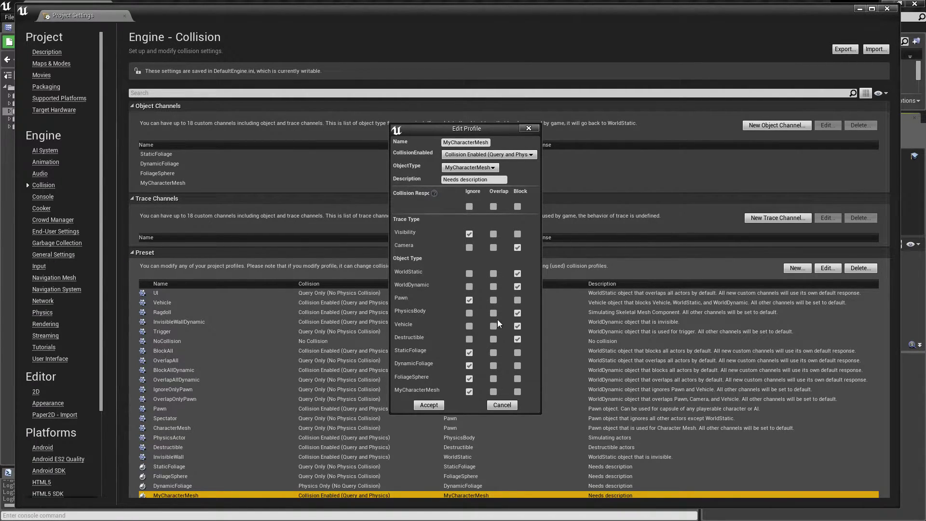
click(469, 326)
click(461, 170)
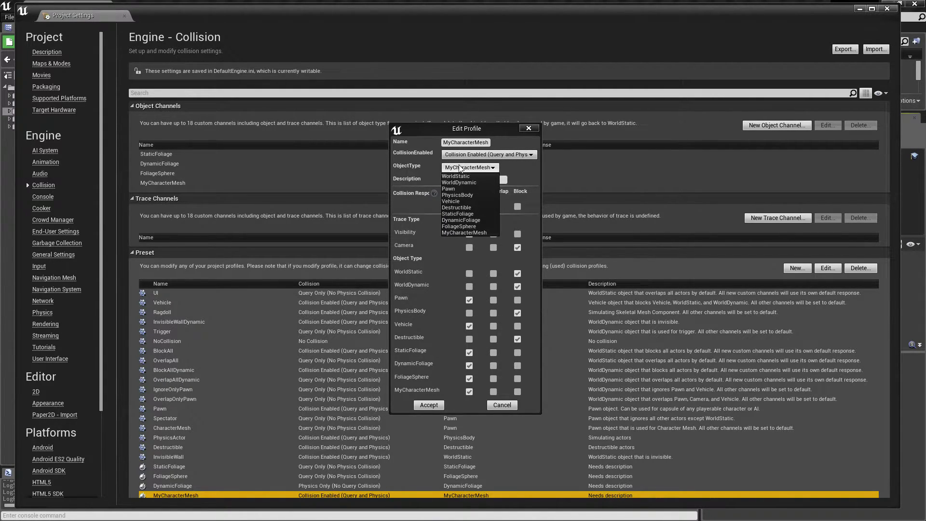
click(461, 169)
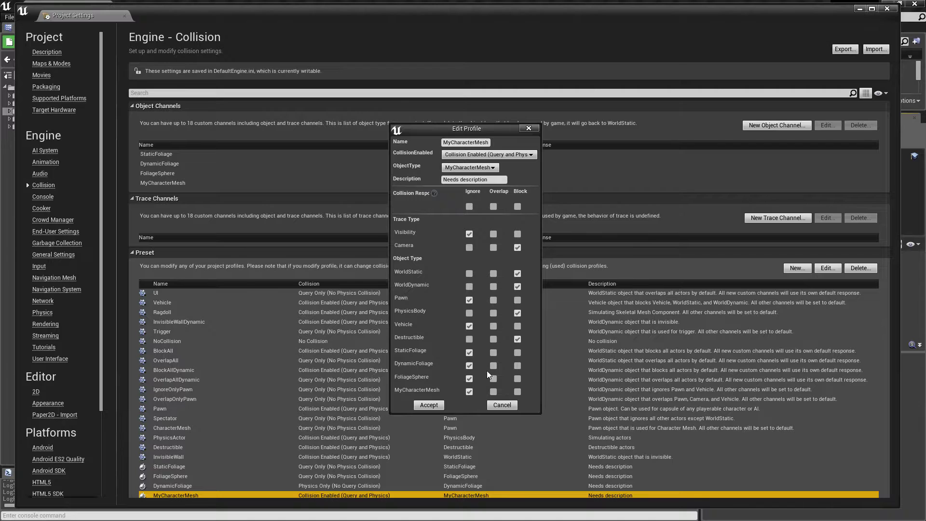
click(517, 366)
Step: Mark DynamicFoliage on the CharacterMesh snip, close it unsaved, and accept the MyCharacterMesh edits
key(alt+Tab)
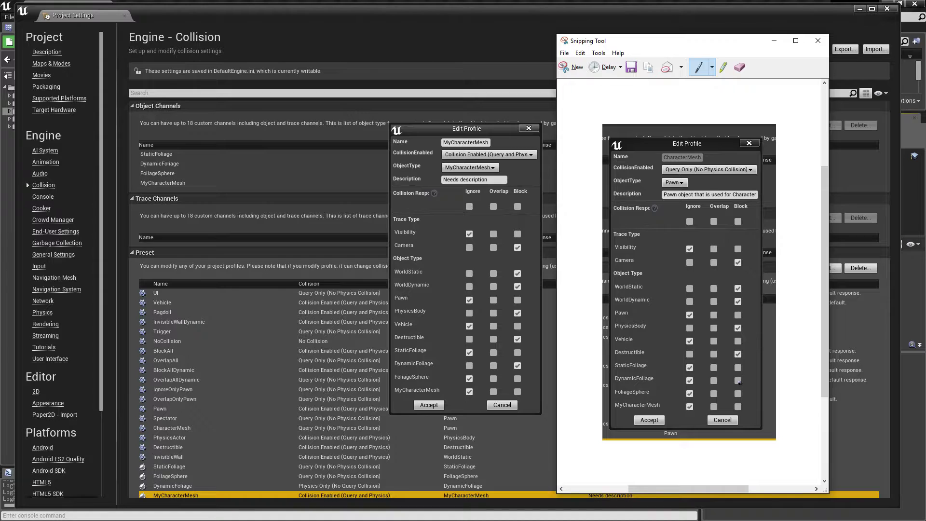
drag(740, 380, 738, 386)
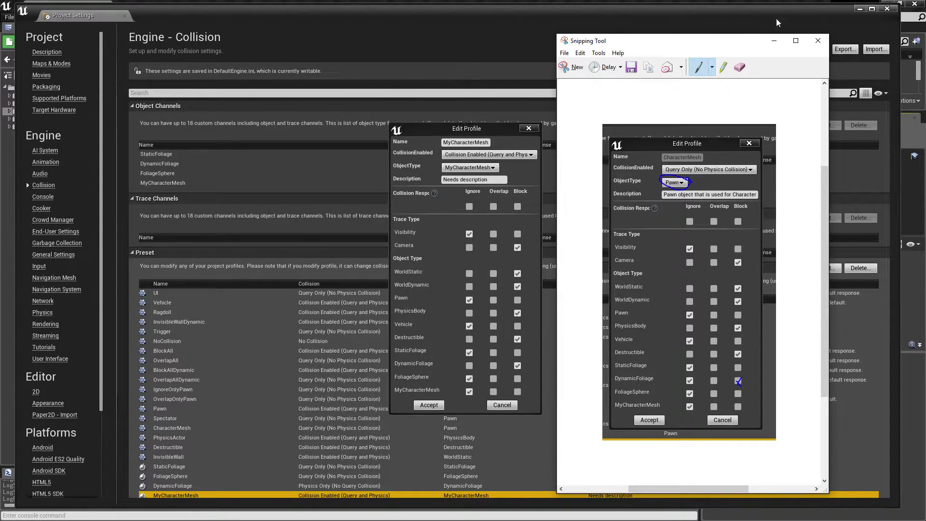
click(818, 44)
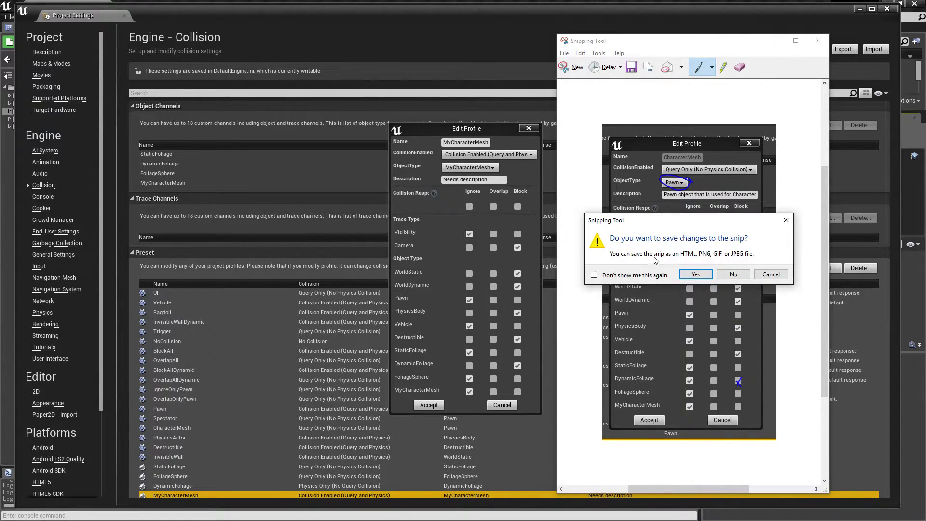
click(726, 277)
click(427, 406)
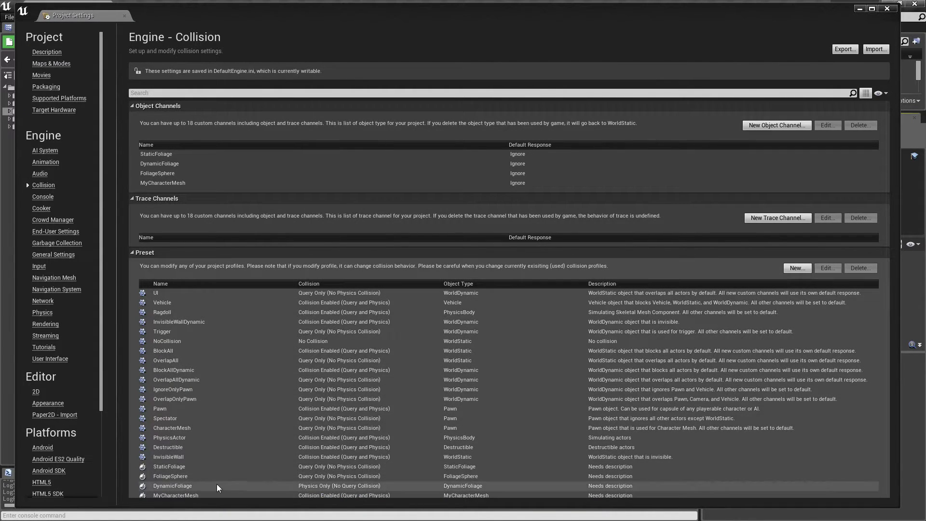
Step: In Foliage mode, set the SM_Fern_01 foliage type's collision preset to StaticFoliage
click(216, 476)
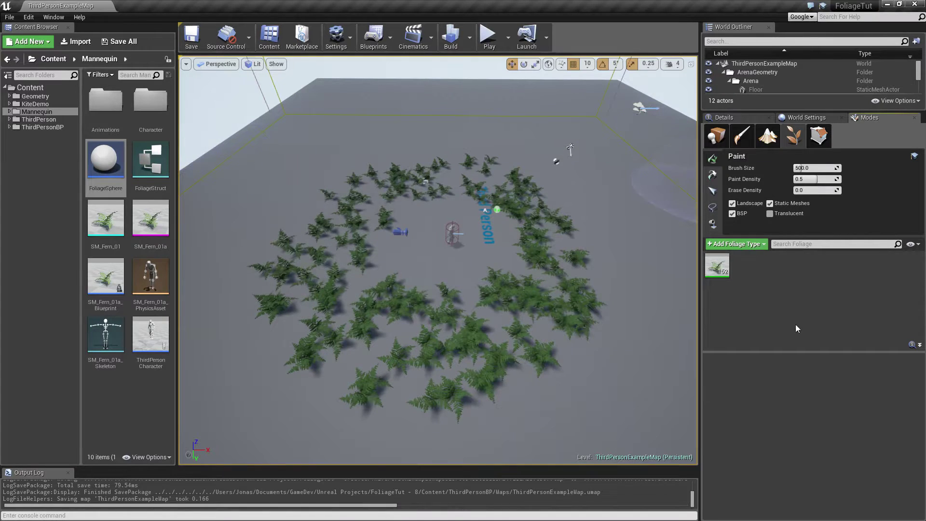
click(732, 137)
click(793, 136)
click(717, 265)
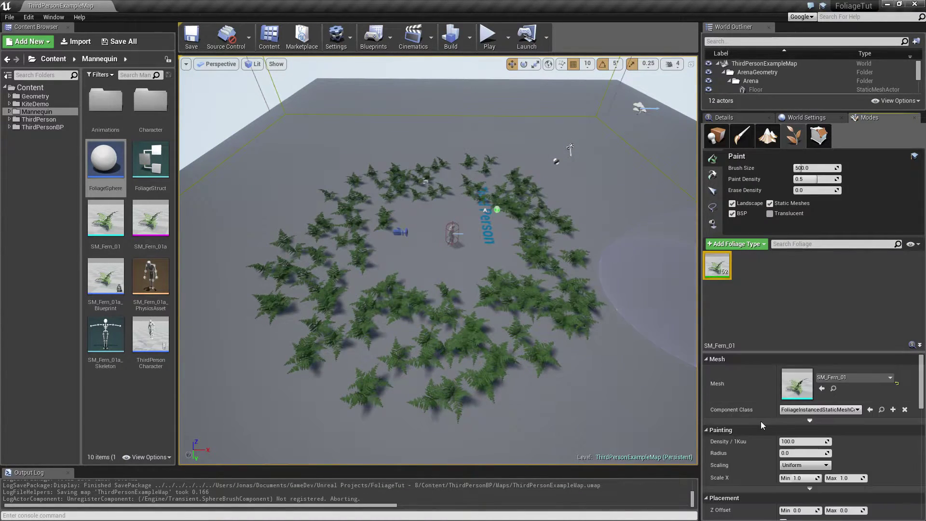
scroll(762, 427, down, 10)
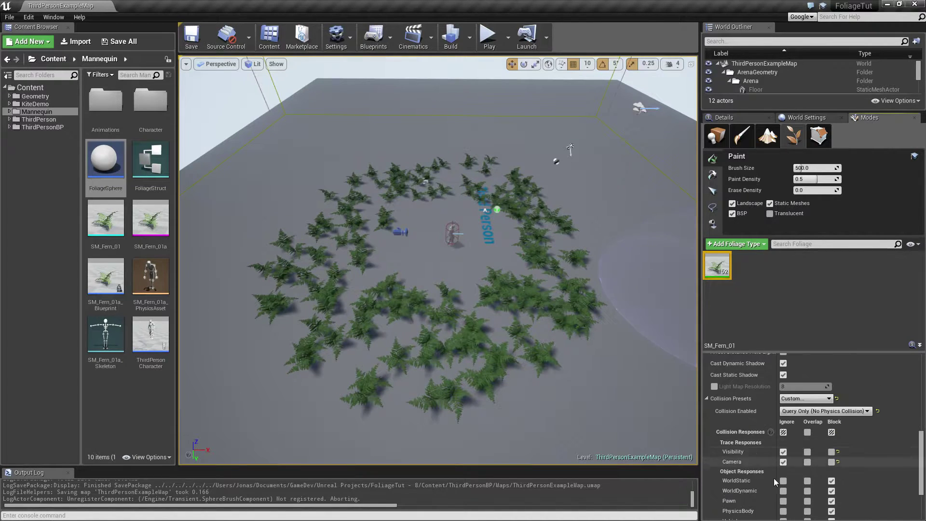
scroll(774, 481, down, 4)
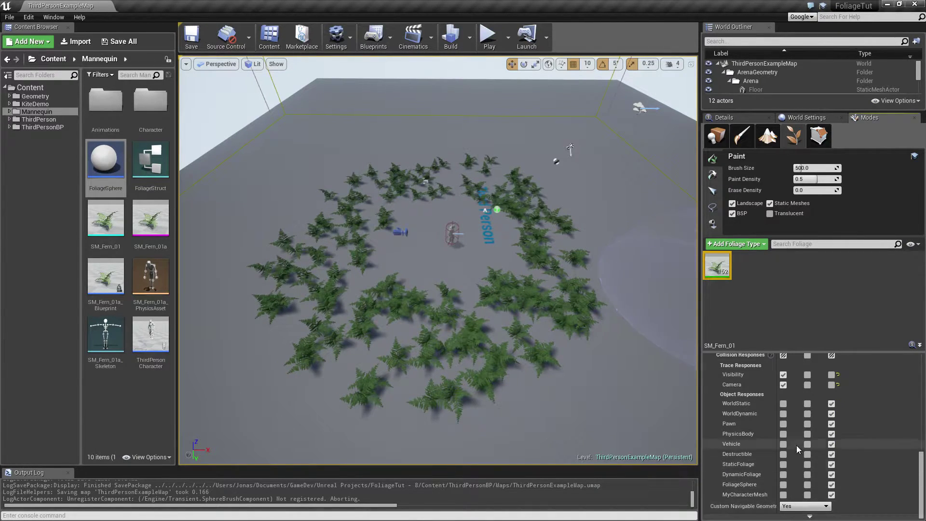
scroll(796, 448, up, 4)
click(804, 414)
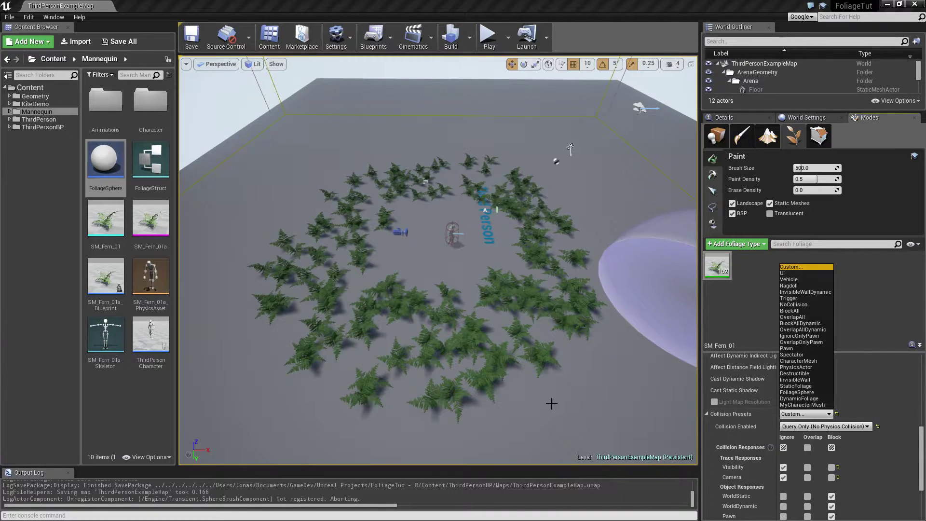
click(801, 387)
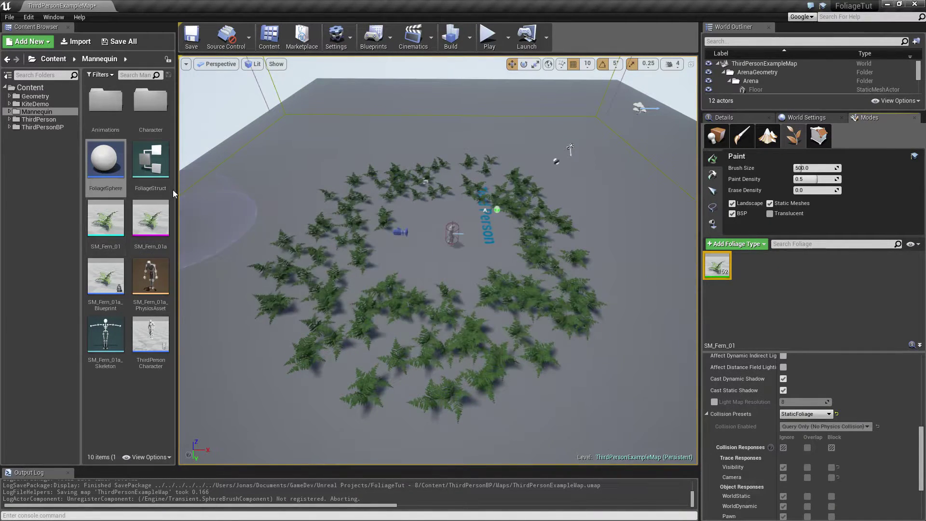
Step: Set ThirdPersonCharacter's Mesh (Inherited) collision preset to MyCharacterMesh, then go back to ThirdPersonExampleMap
double_click(155, 353)
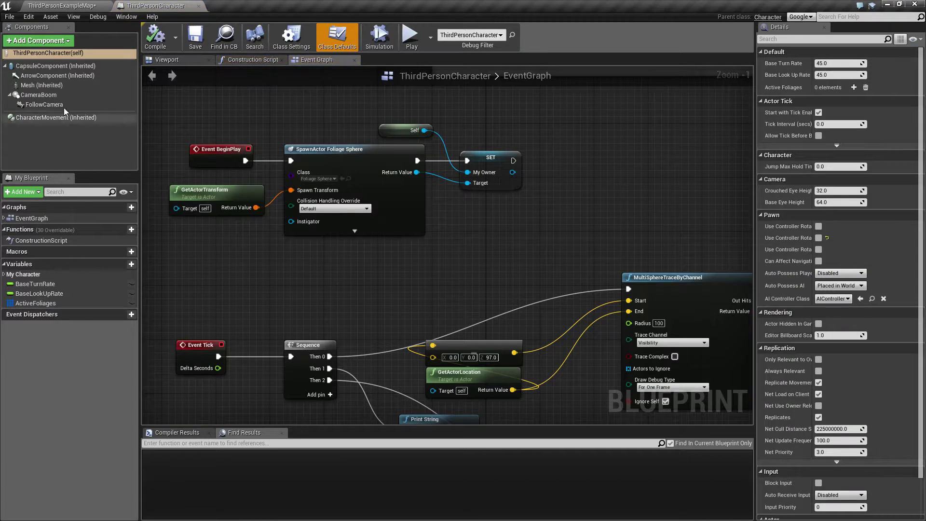
click(25, 70)
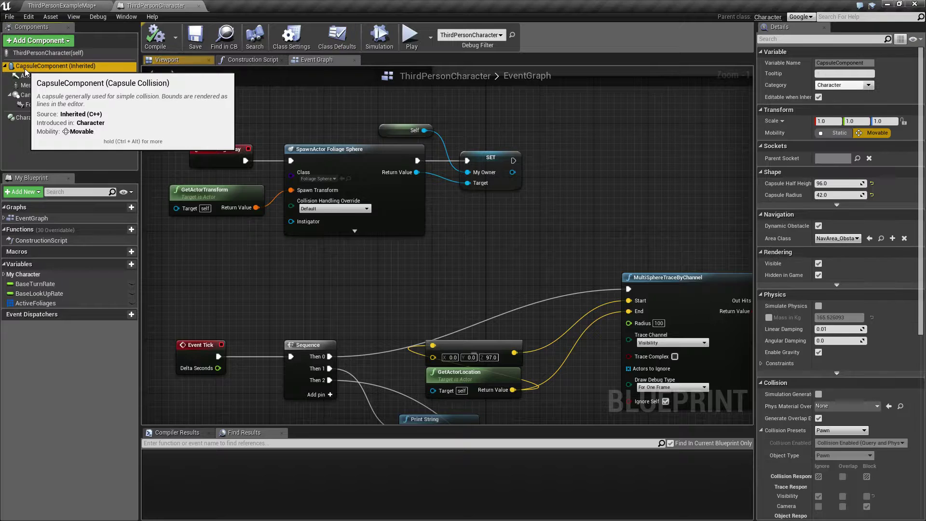
scroll(825, 387, down, 5)
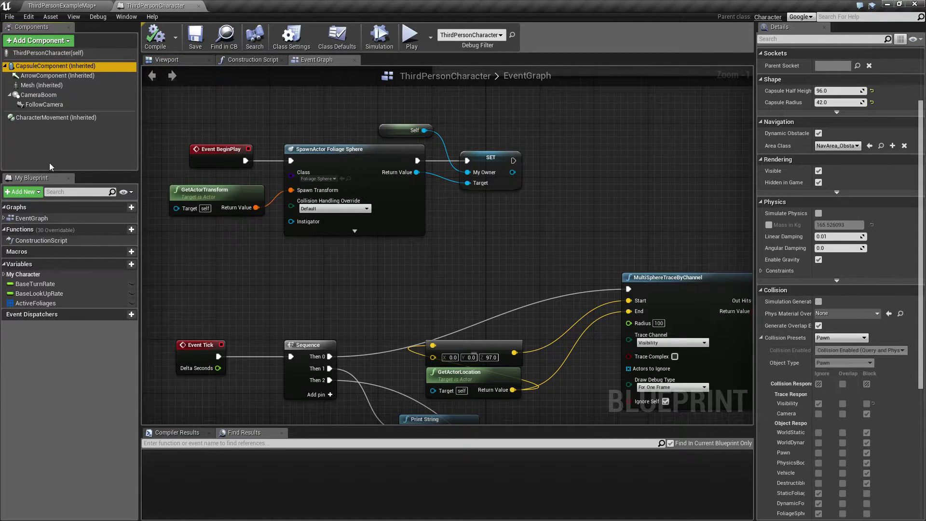
click(72, 85)
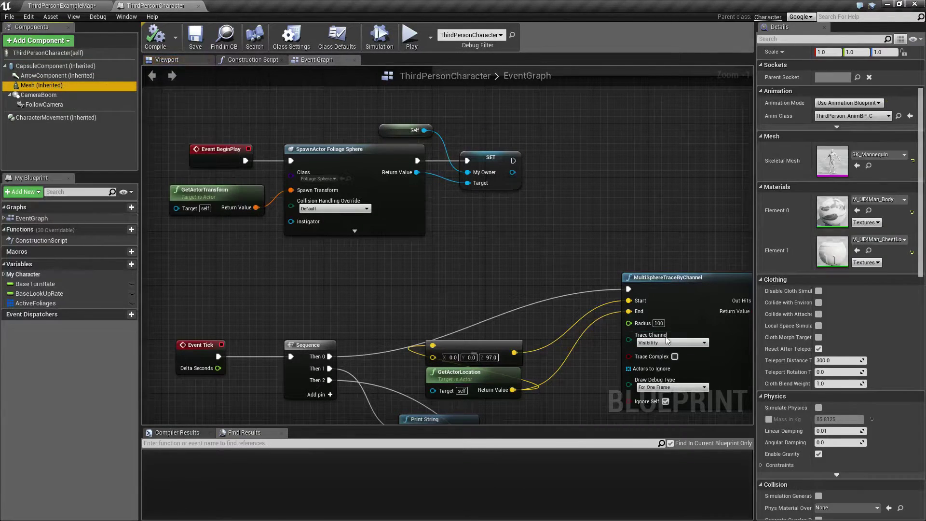
scroll(863, 456, down, 4)
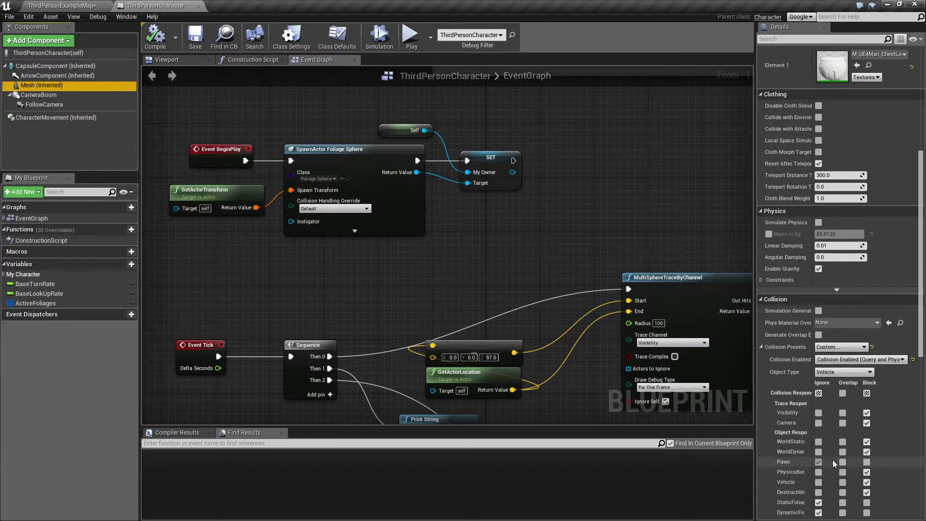
click(865, 347)
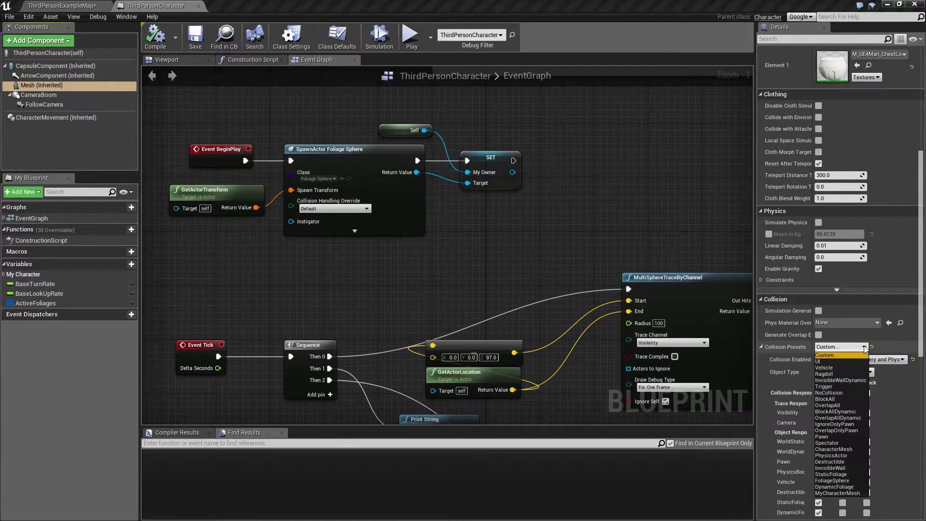
click(835, 493)
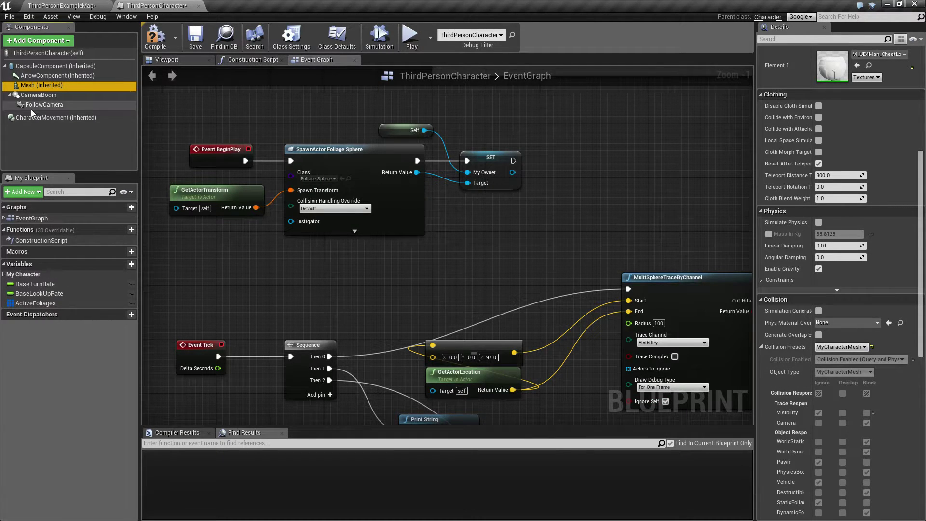
click(76, 7)
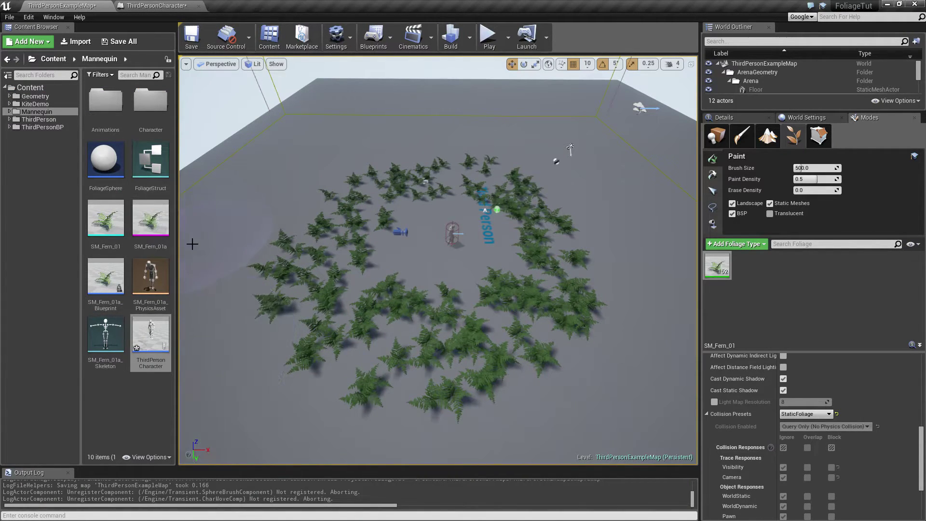
Step: In the full SM_Fern_01a_Blueprint editor, set SkeletalMeshComponent's collision preset to DynamicFoliage, then go back to the map
double_click(109, 285)
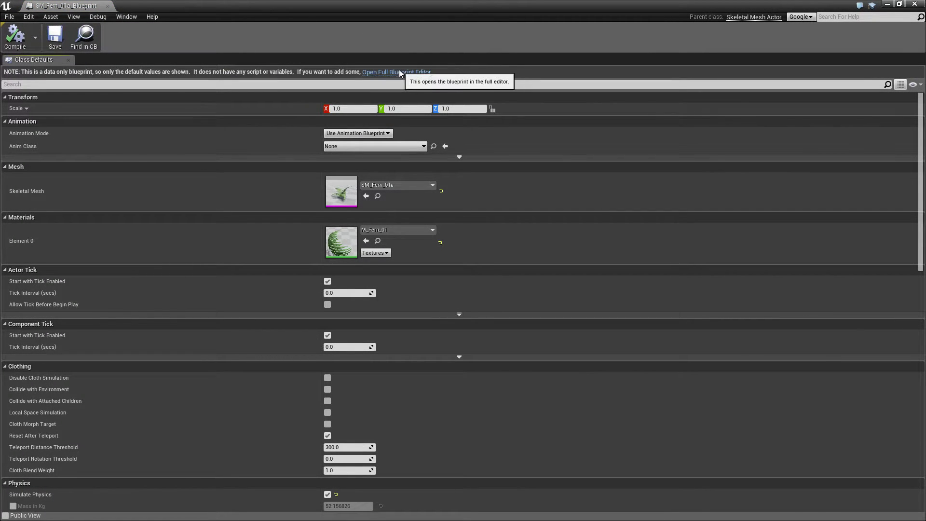
click(400, 72)
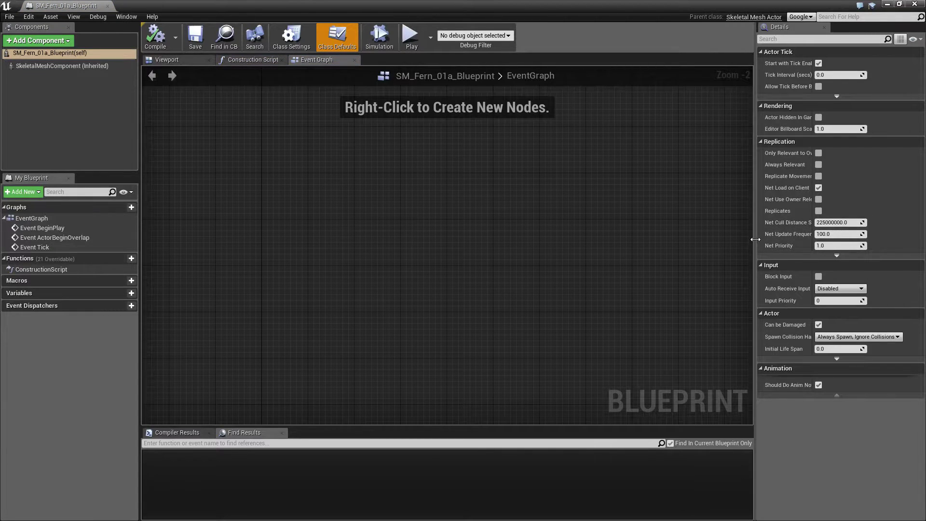
drag(755, 237, 630, 241)
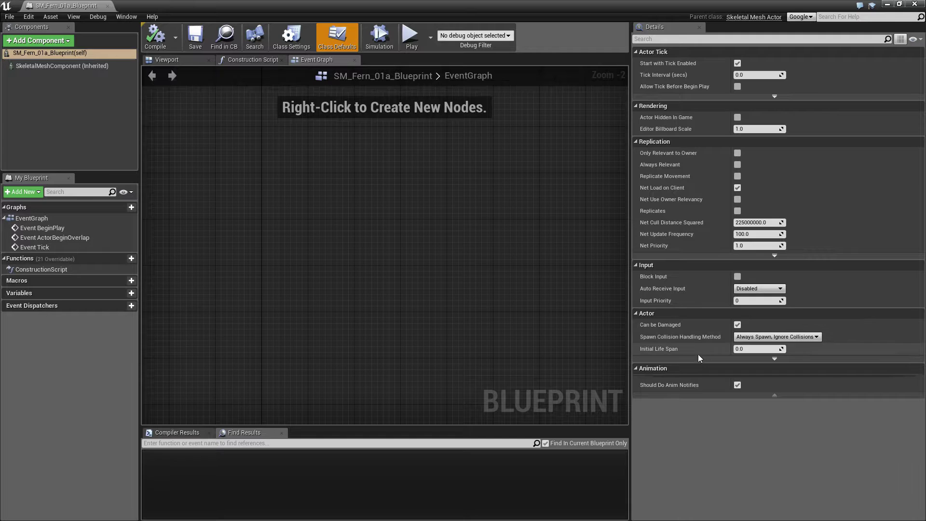
click(60, 66)
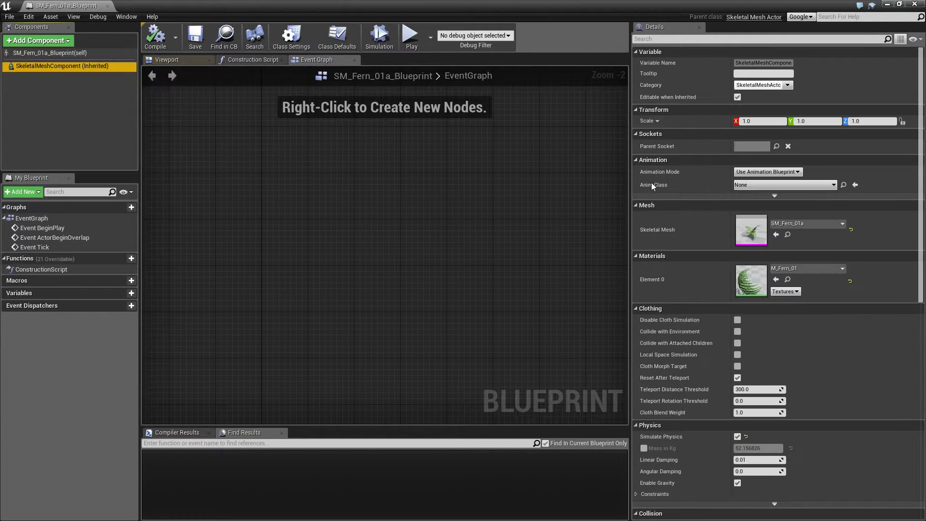
scroll(791, 405, down, 10)
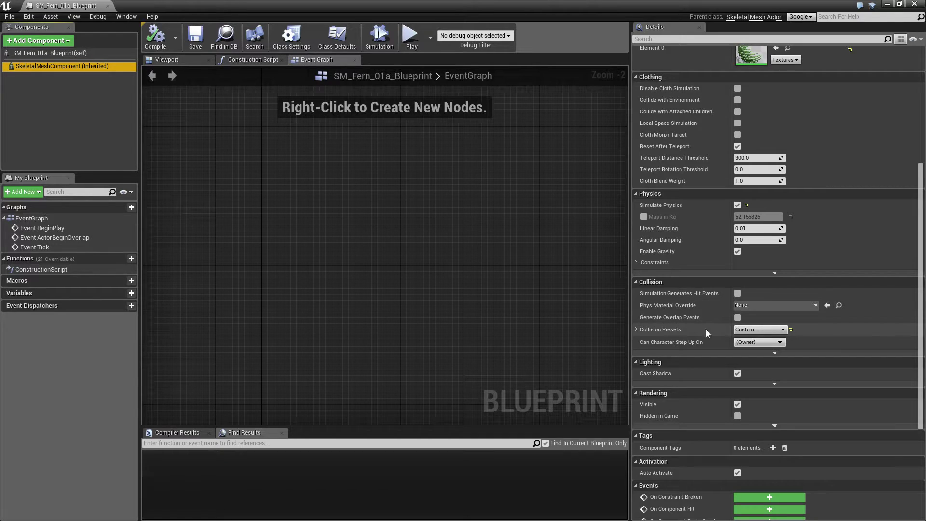
click(751, 332)
click(752, 332)
click(751, 332)
click(767, 470)
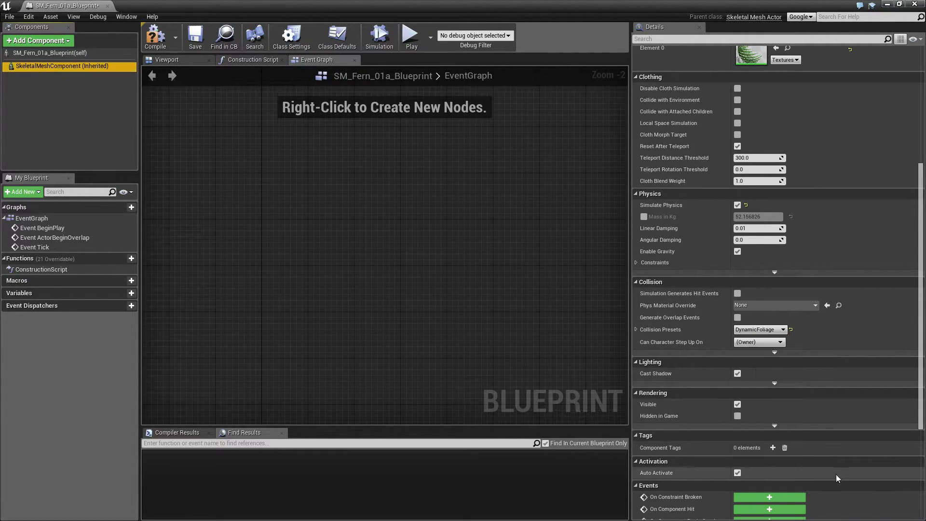
drag(84, 5, 264, 4)
click(95, 5)
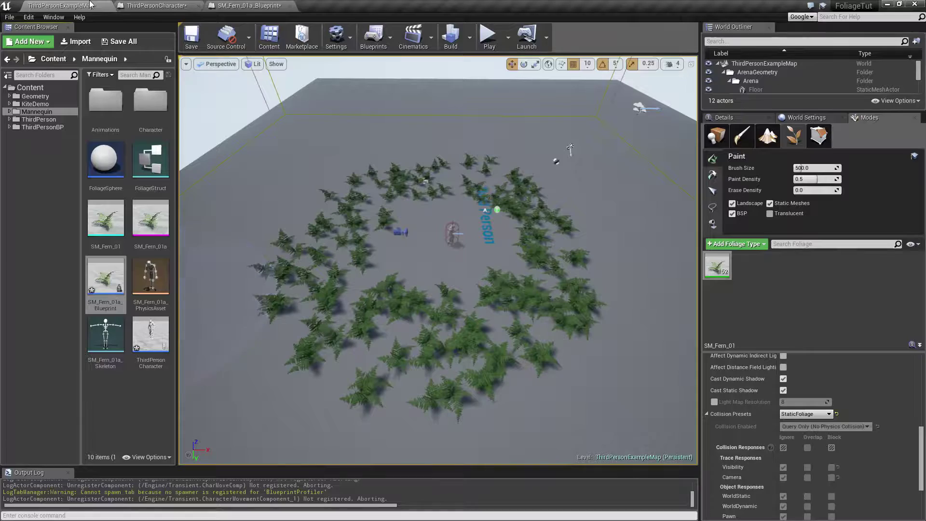
Step: Open the FoliageSphere blueprint and set its CollisionSphere collision preset to FoliageSphere
double_click(105, 159)
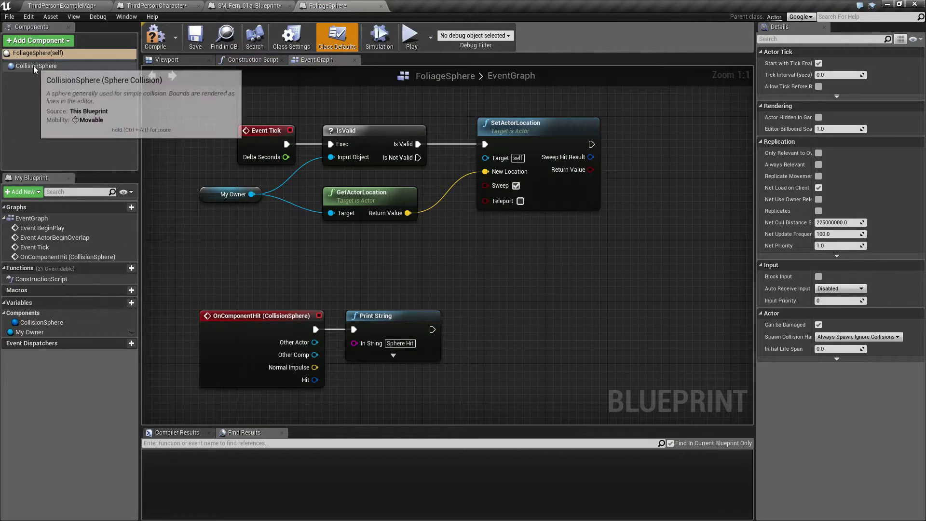
click(37, 66)
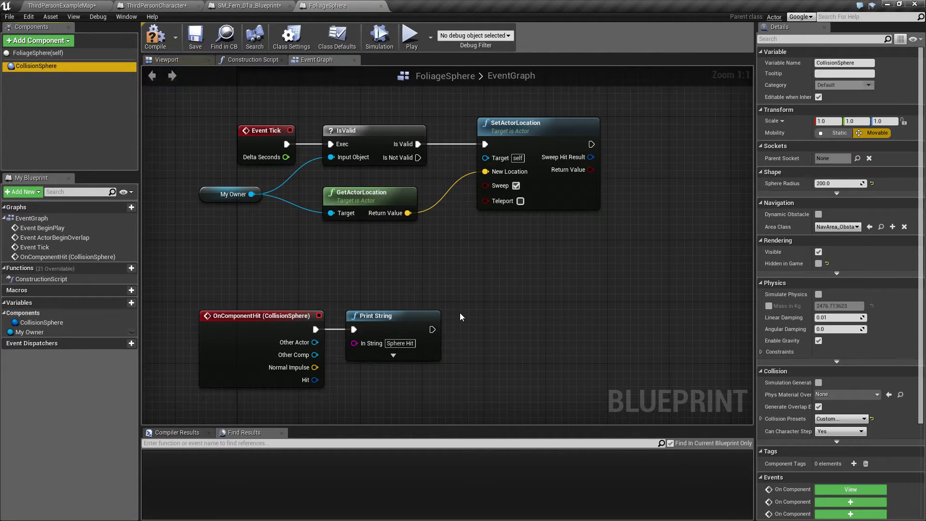
click(864, 420)
click(835, 397)
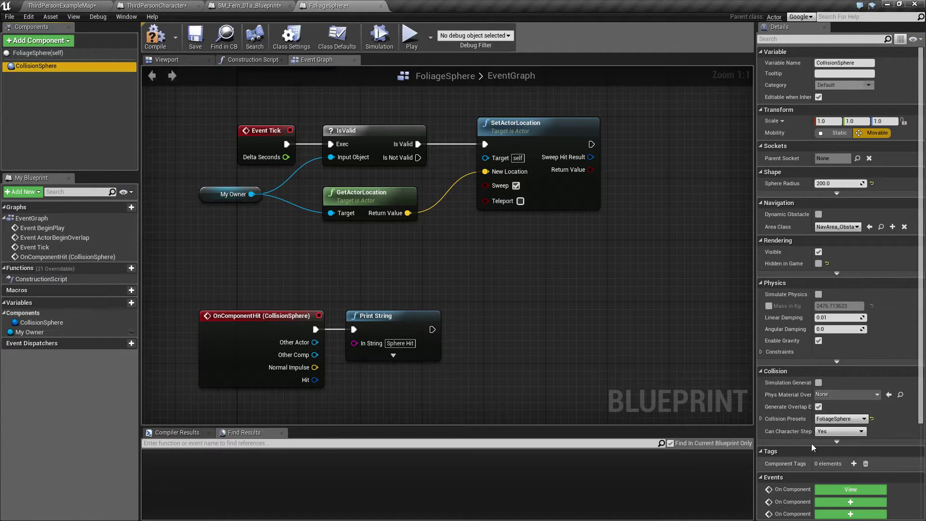
click(412, 40)
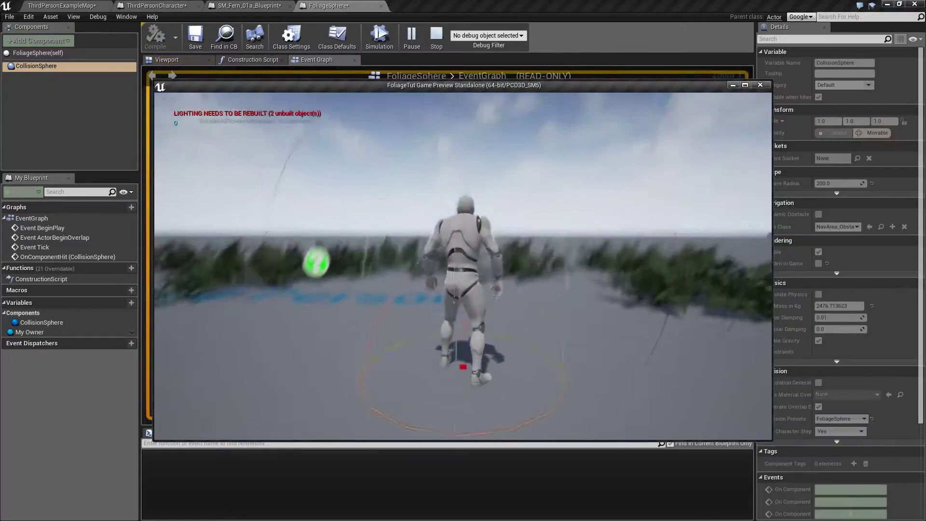
key(w)
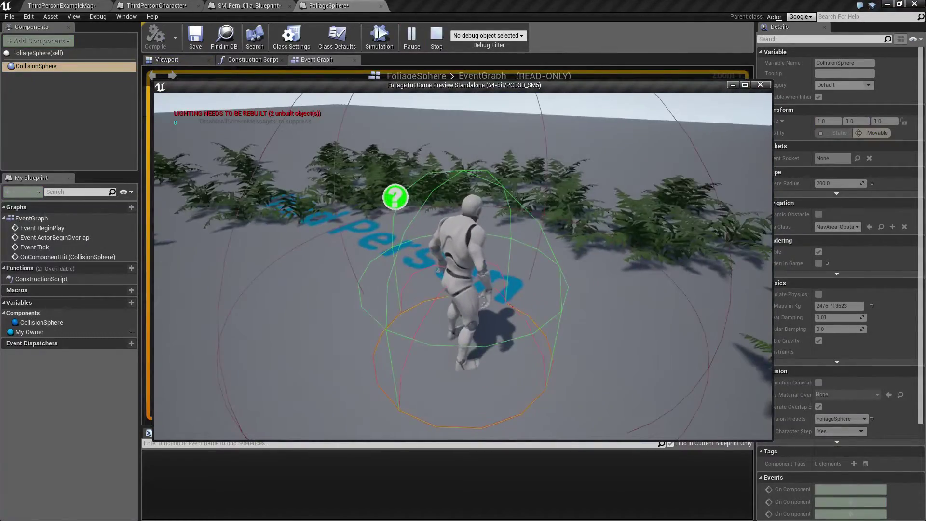
key(w)
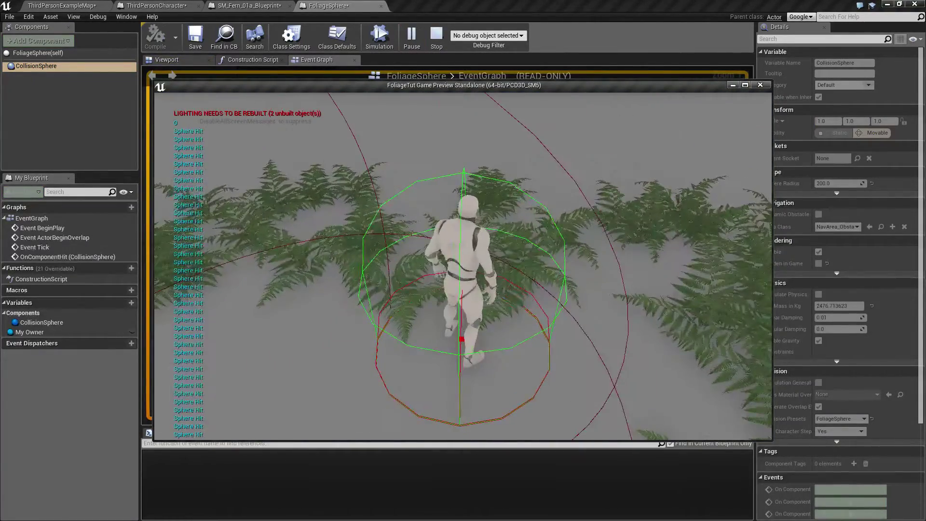
key(s)
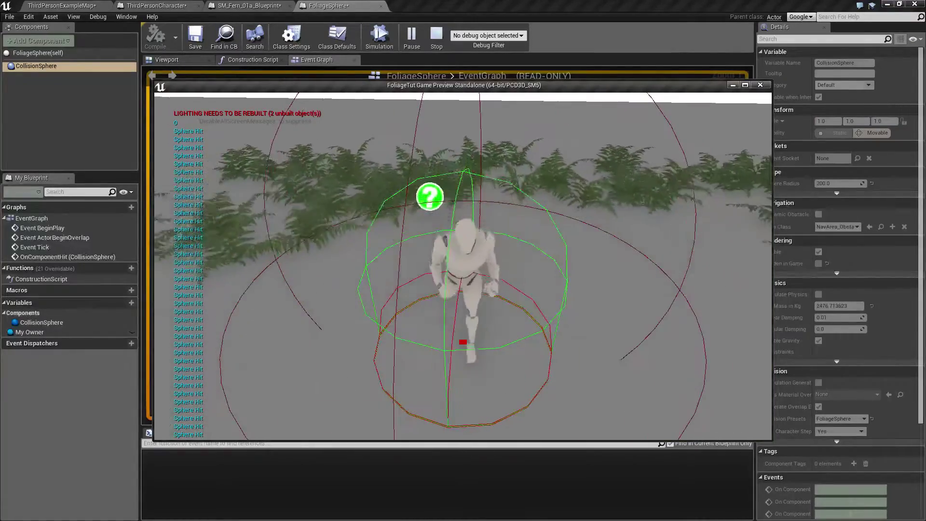
key(d)
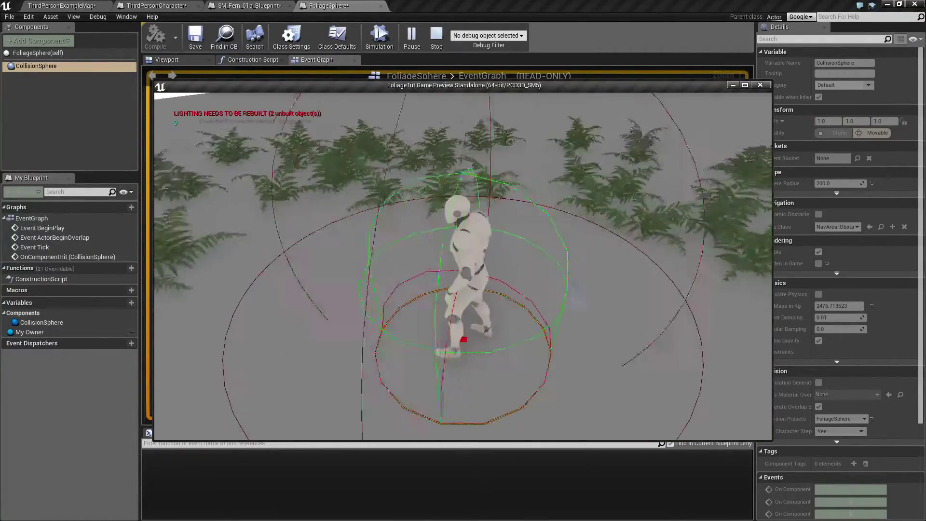
key(w)
key(s)
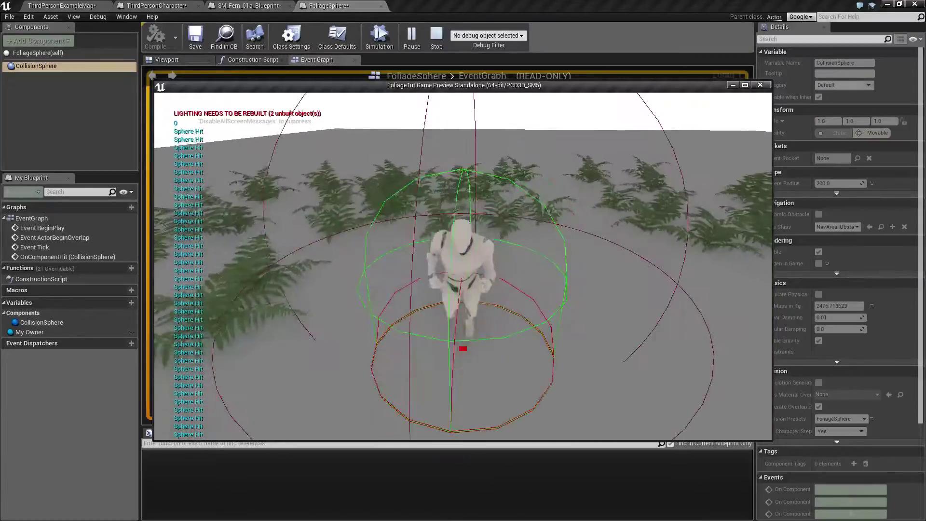
key(w)
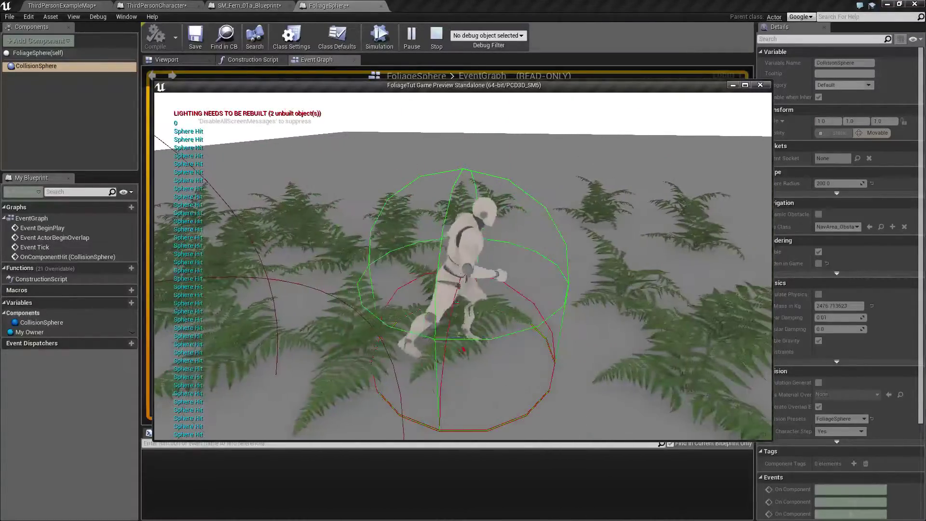
key(a)
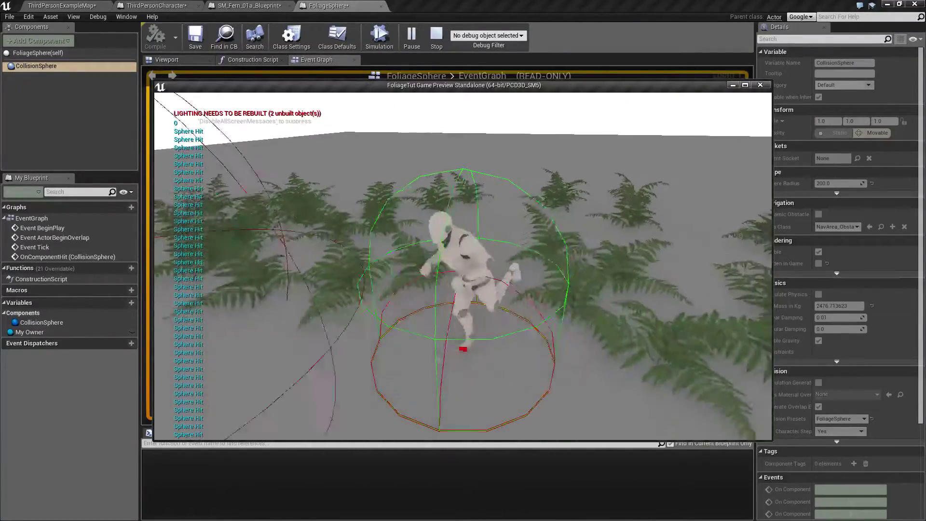
key(Escape)
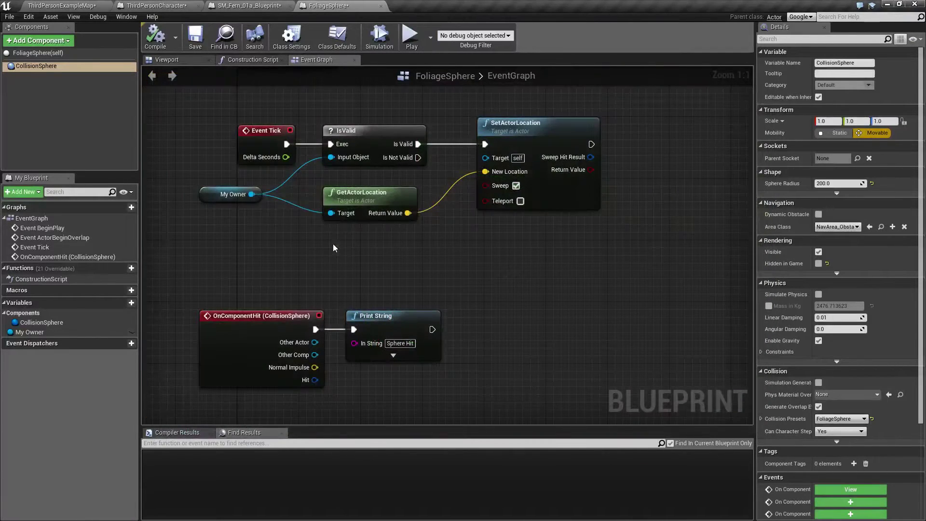
Step: In ThirdPersonCharacter's EventGraph, break the wire from Event Tick to the Sequence node
click(159, 6)
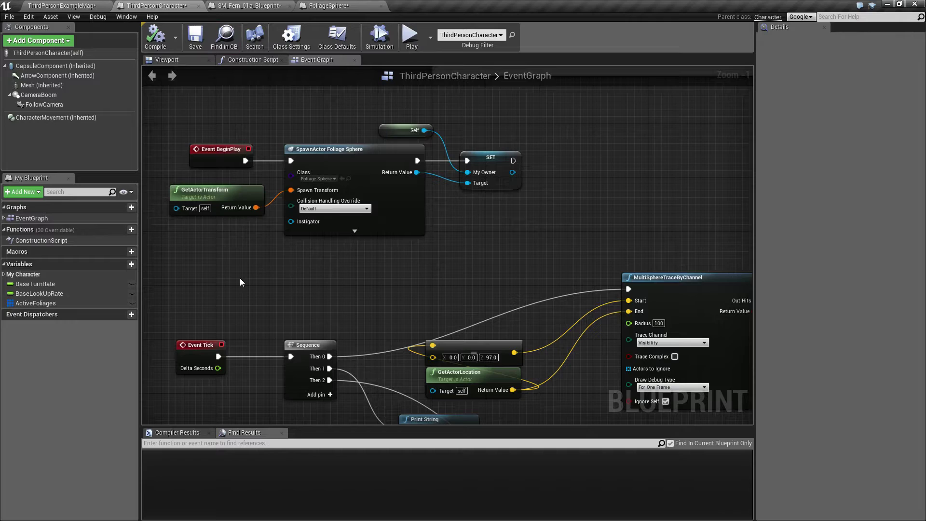
right_drag(240, 283, 85, 139)
right_drag(130, 311, 259, 291)
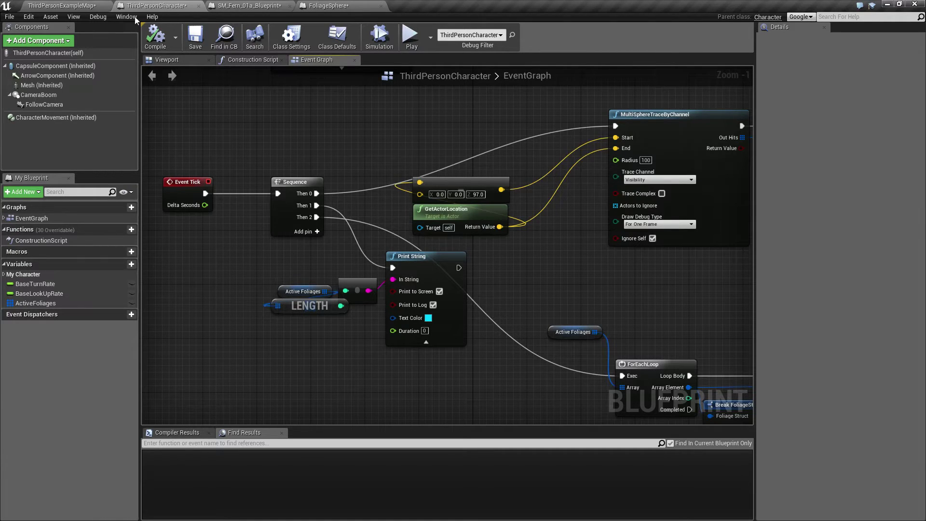
alt+click(239, 193)
Step: Marquee-select the foliage-conversion nodes from the trace and loop through SpawnActor and Remove
scroll(458, 348, down, 3)
right_drag(458, 346, 239, 162)
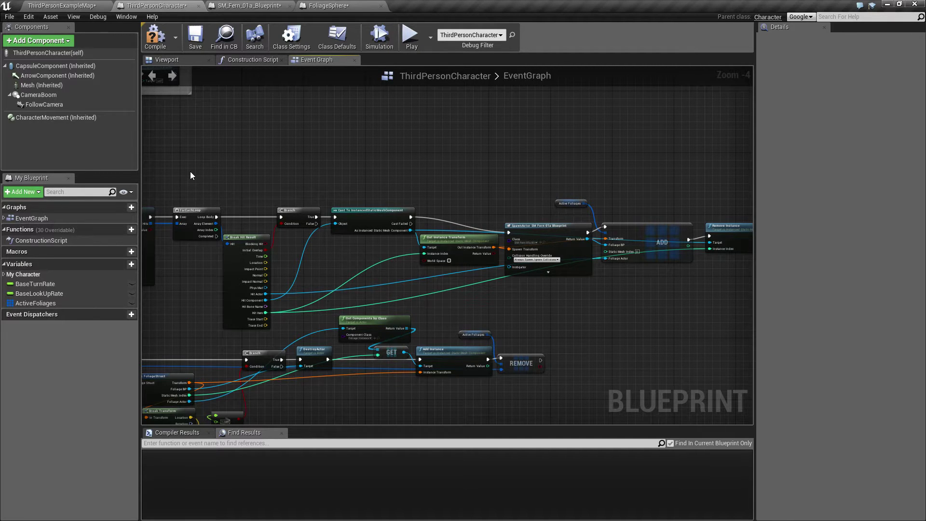
scroll(215, 306, up, 4)
scroll(190, 297, down, 3)
right_drag(190, 297, 352, 277)
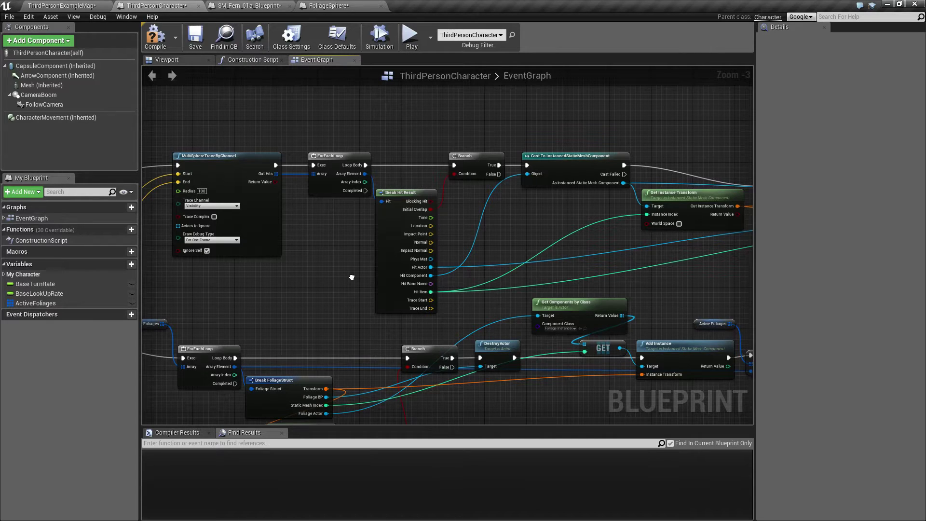
right_drag(351, 277, 260, 249)
scroll(260, 253, down, 1)
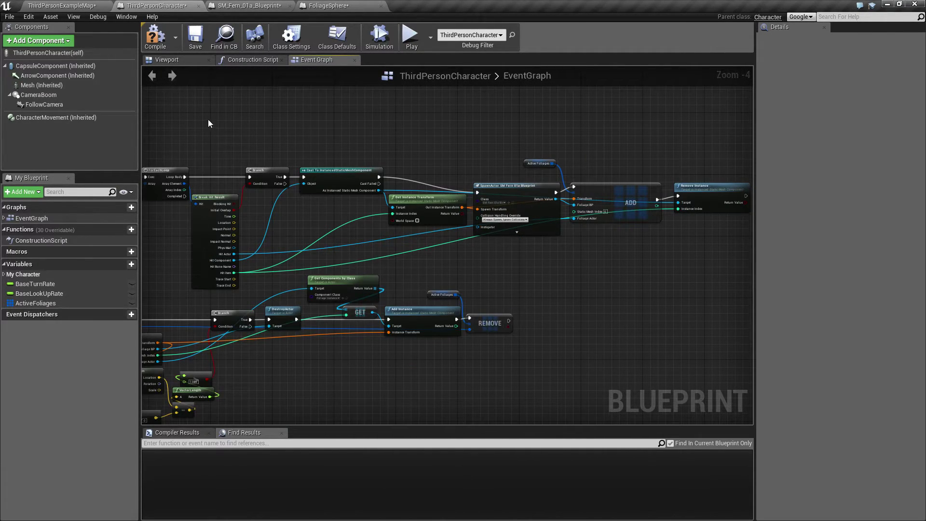
drag(208, 120, 725, 261)
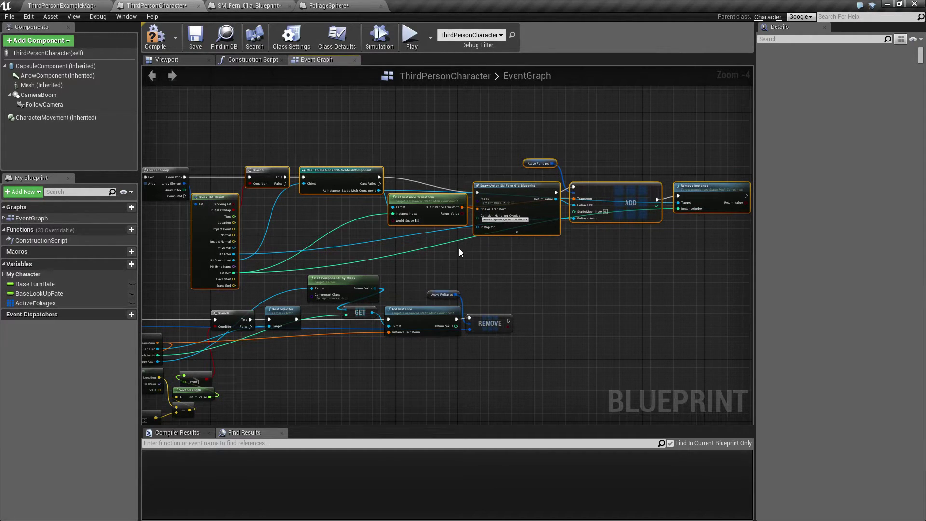
Step: Paste the conversion nodes into FoliageSphere beside Print String and wire Print String to Branch
click(328, 6)
right_drag(493, 337, 405, 191)
key(ctrl+v)
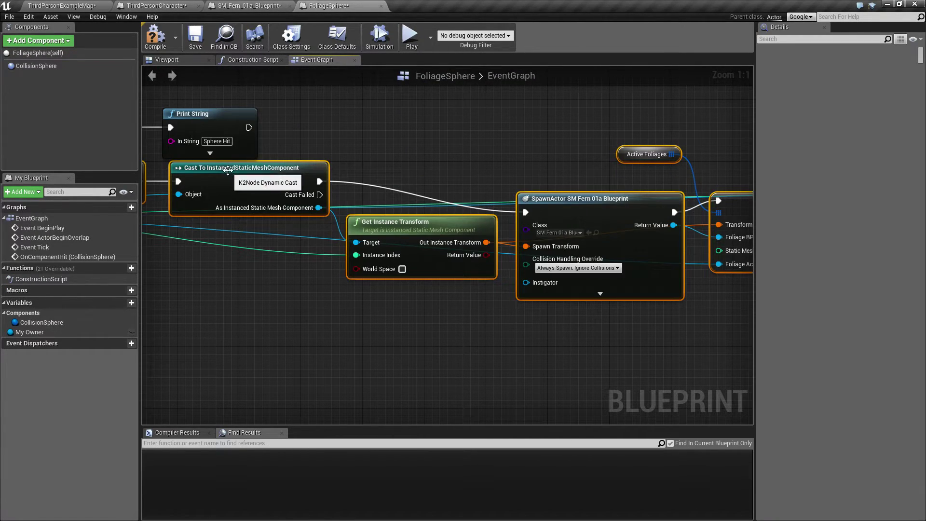
drag(228, 170, 525, 115)
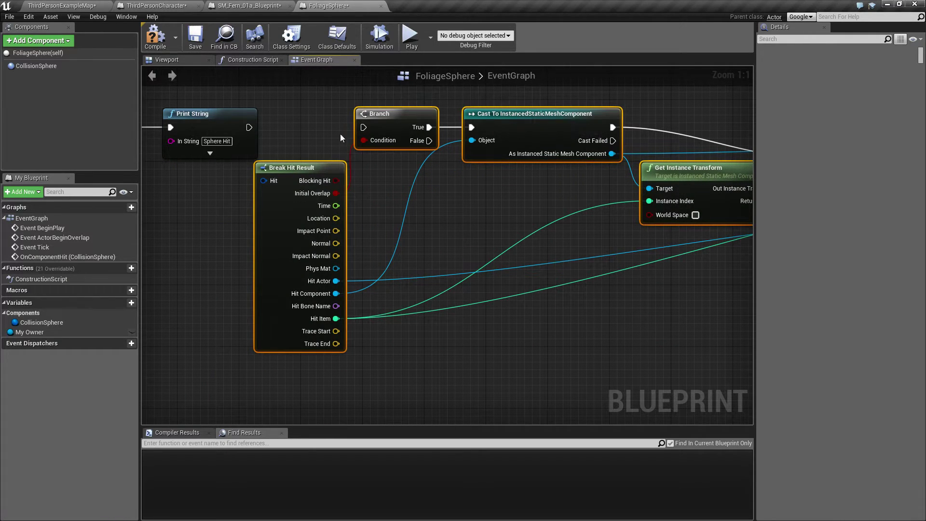
drag(248, 126, 365, 126)
Step: Feed the component Hit into Break Hit Result, delete Branch, and wire Print String to Cast
right_drag(177, 219, 459, 239)
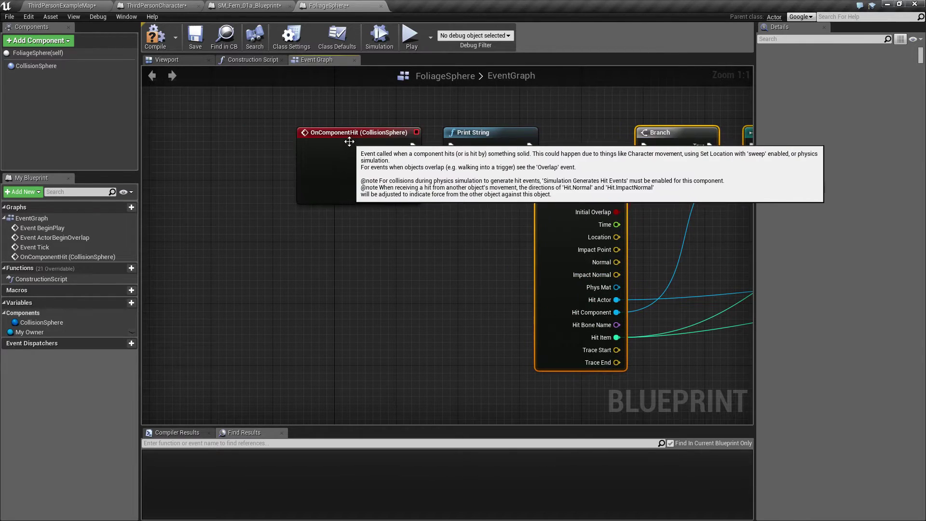
right_drag(456, 303, 238, 295)
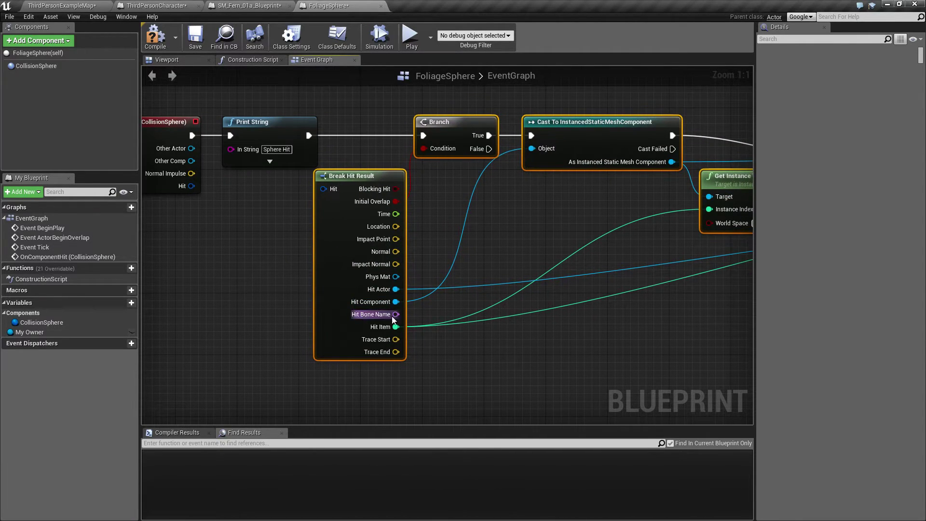
drag(192, 186, 329, 189)
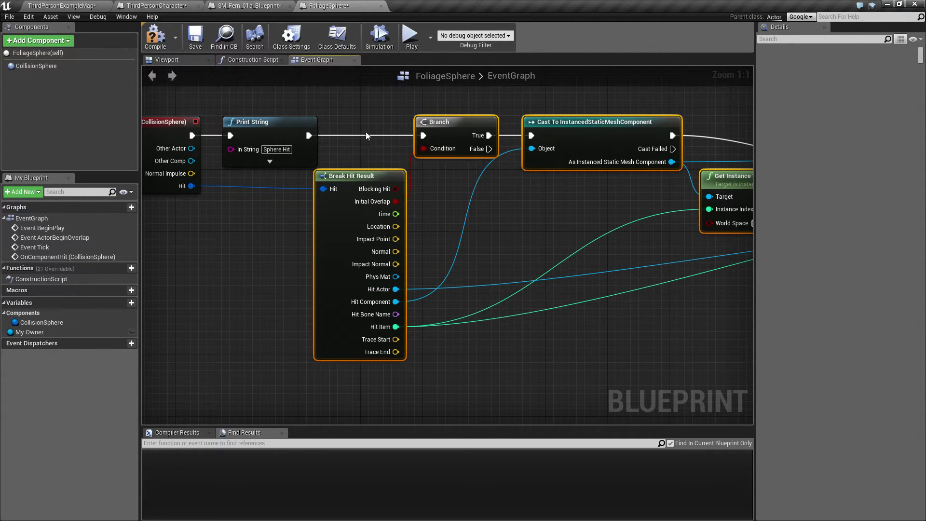
click(478, 137)
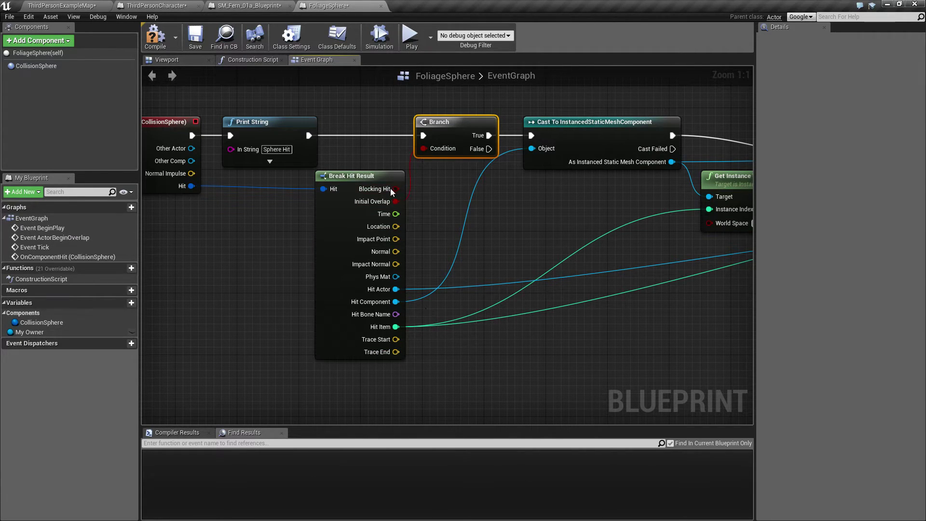
key(Delete)
drag(308, 136, 531, 139)
Step: Select the Cast, Spawn and Add nodes and review the chain through Remove Instance
scroll(554, 313, down, 5)
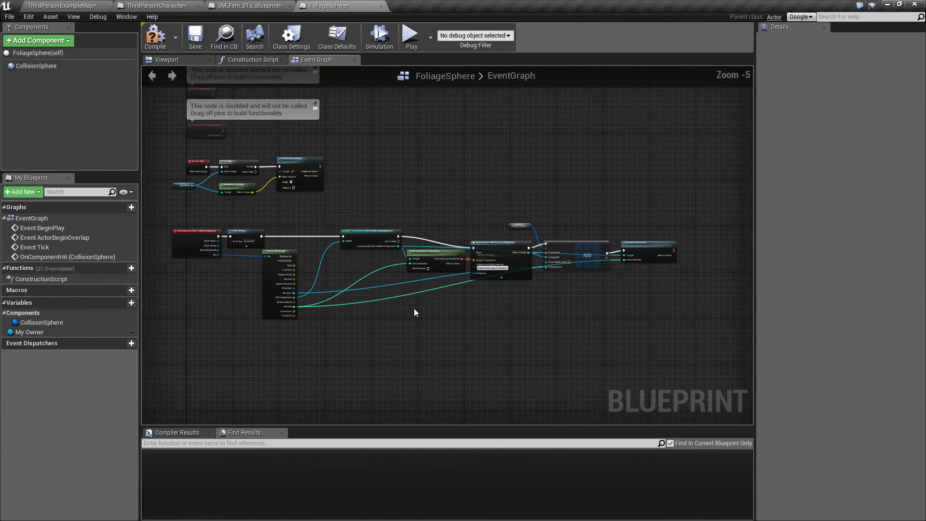
scroll(409, 306, up, 1)
right_click(410, 306)
scroll(341, 248, up, 1)
key(Escape)
drag(309, 128, 736, 287)
right_drag(736, 287, 582, 285)
right_drag(240, 326, 429, 325)
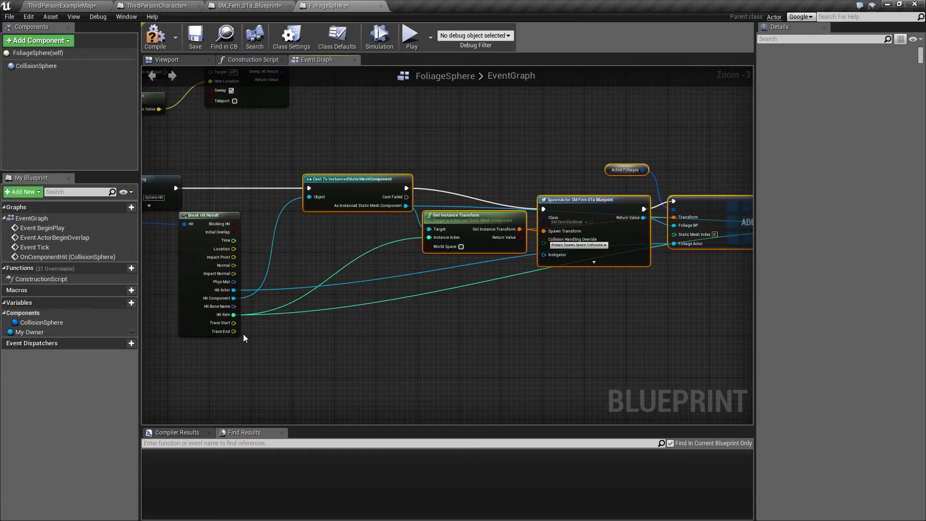
right_drag(498, 352, 326, 343)
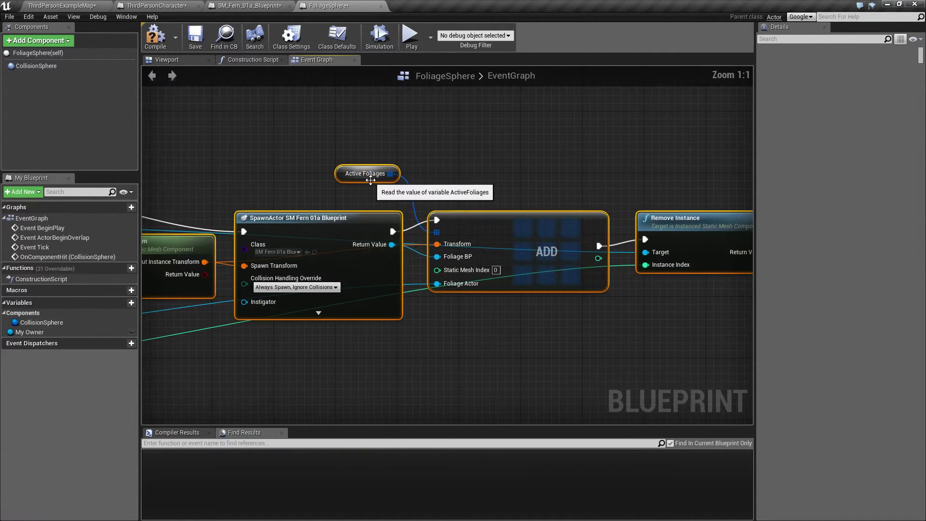
Step: Add a new blueprint variable named ActiveFoliages
click(131, 303)
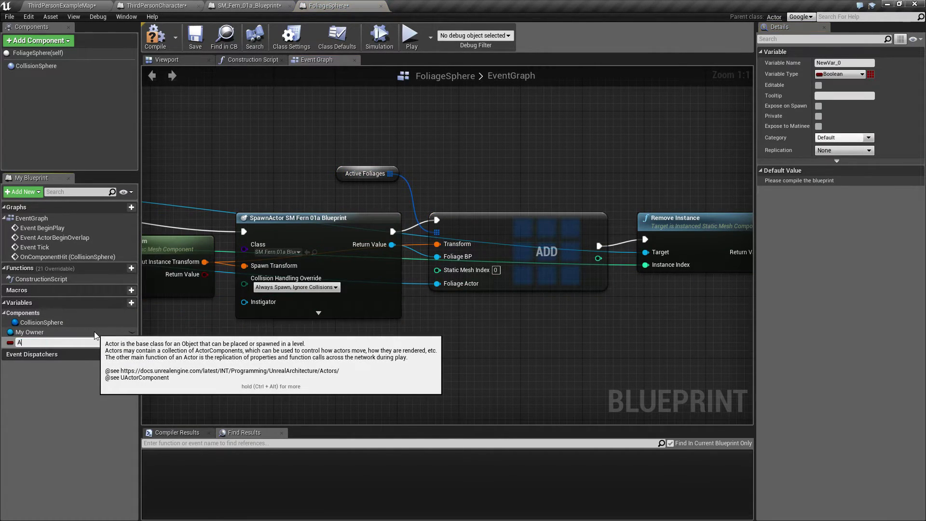
text(ActiveFoliages)
key(Return)
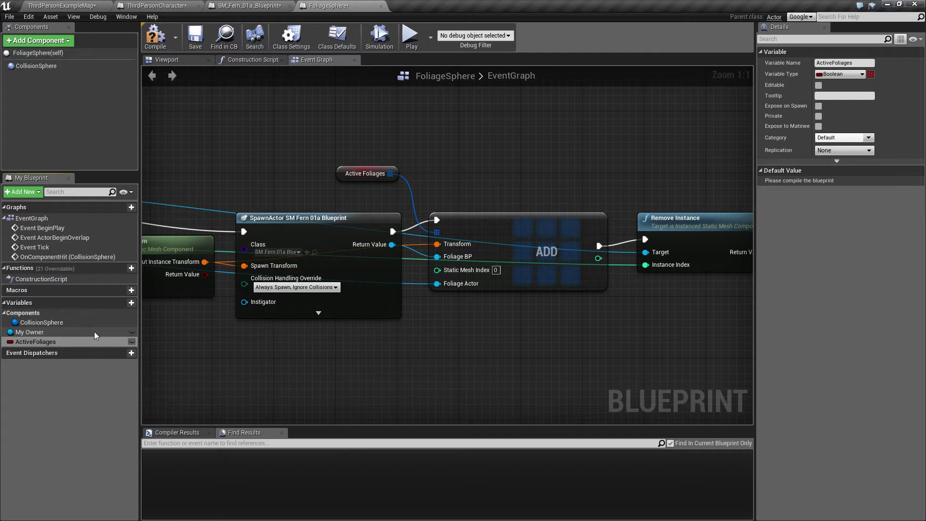
Step: Change ActiveFoliages to a Foliage Struct array and dismiss the Search incomplete warning
click(839, 74)
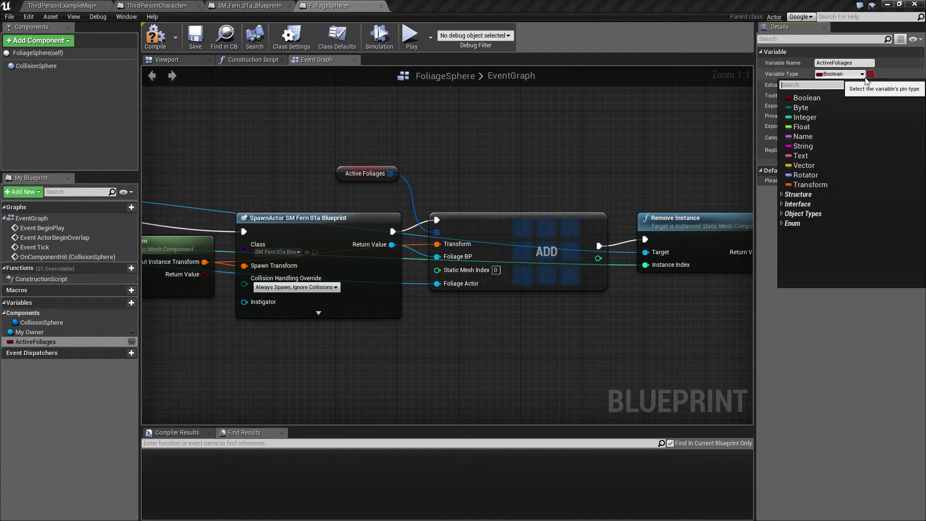
text(foliage)
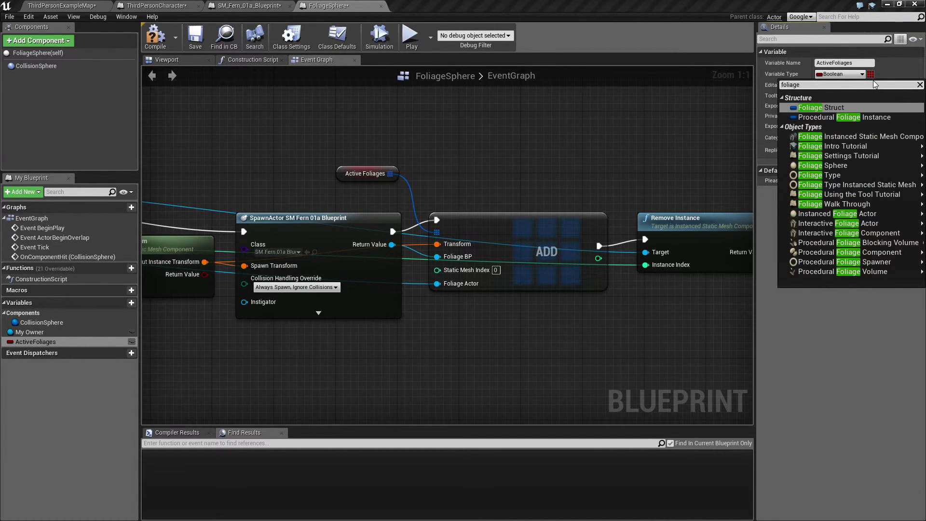
key(Return)
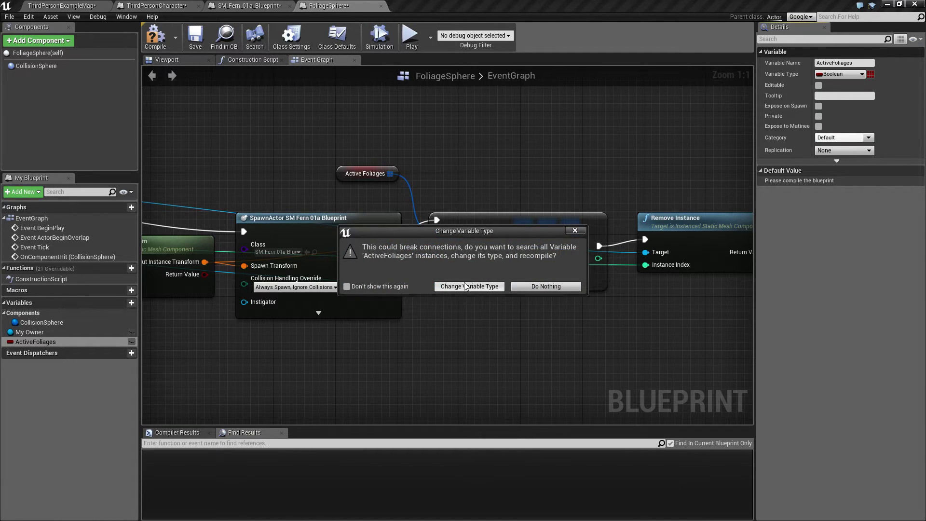
click(465, 287)
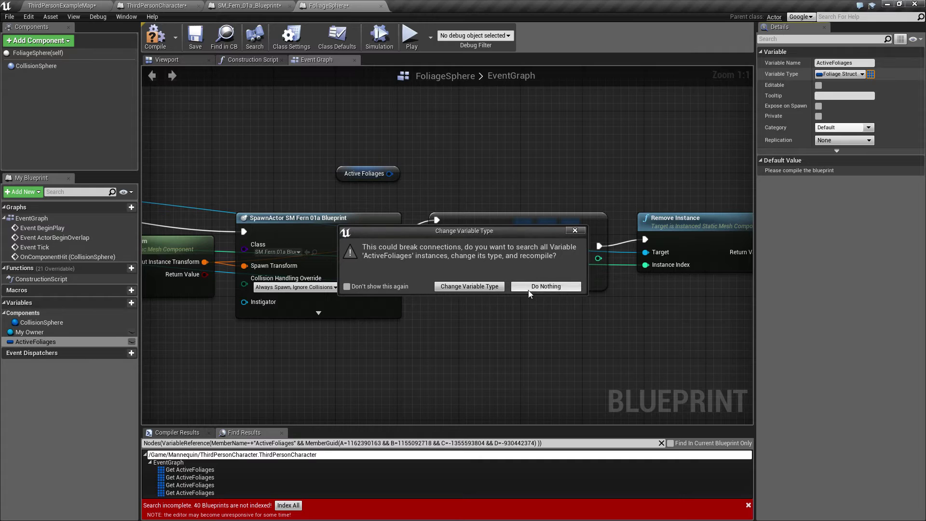
click(463, 288)
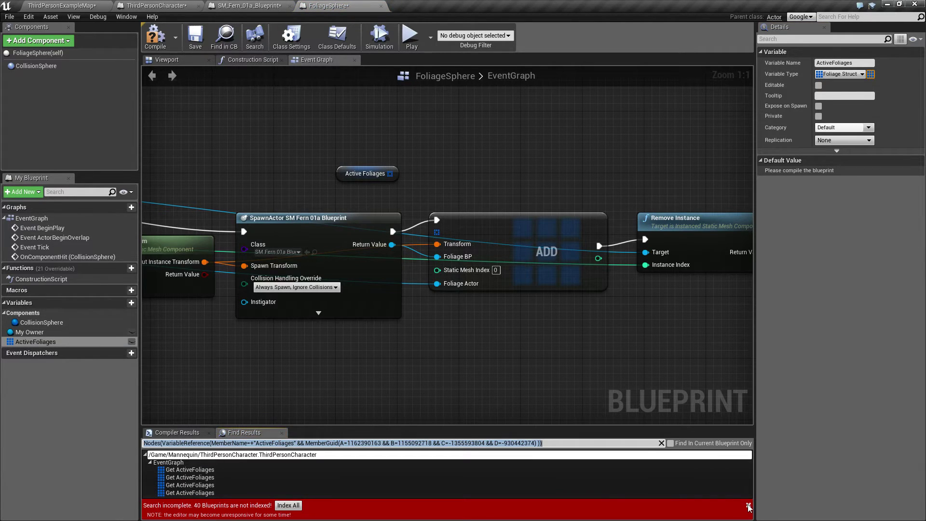
click(748, 505)
Step: Wire Active Foliages into the ADD node's array pin
right_drag(218, 392, 311, 355)
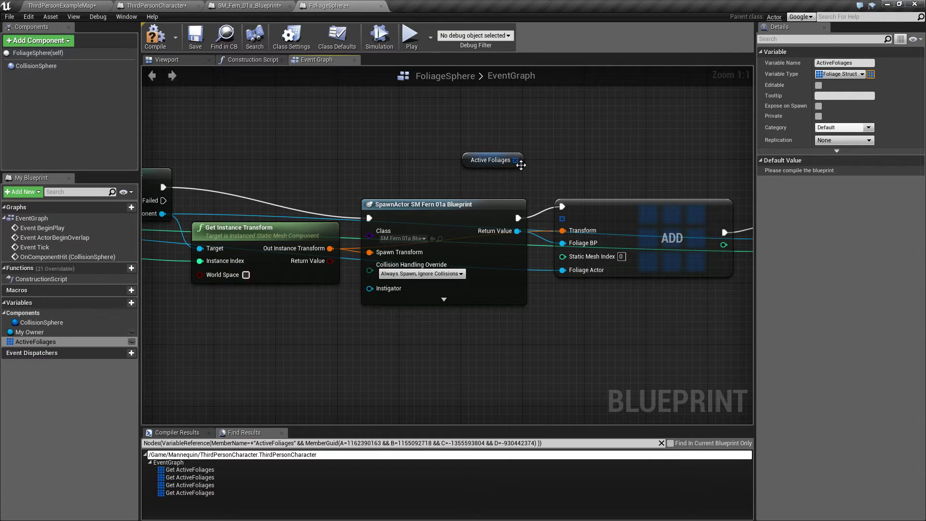
drag(515, 160, 567, 221)
mouse_move(597, 354)
right_down()
mouse_move(200, 356)
mouse_move(719, 355)
right_up()
Step: Tidy the graph: move Break Hit Result beside Print String and shift the six spawn nodes left
mouse_move(193, 355)
right_down()
mouse_move(463, 355)
mouse_move(338, 355)
right_up()
right_drag(573, 284, 425, 303)
drag(304, 222, 211, 229)
right_drag(369, 239, 224, 236)
scroll(224, 237, down, 4)
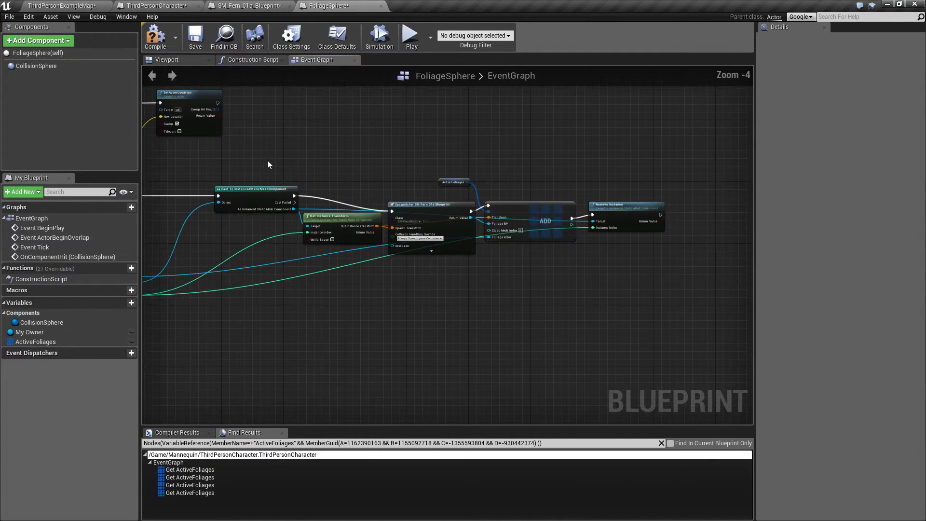
drag(264, 160, 601, 247)
right_drag(332, 275, 398, 346)
scroll(418, 357, up, 3)
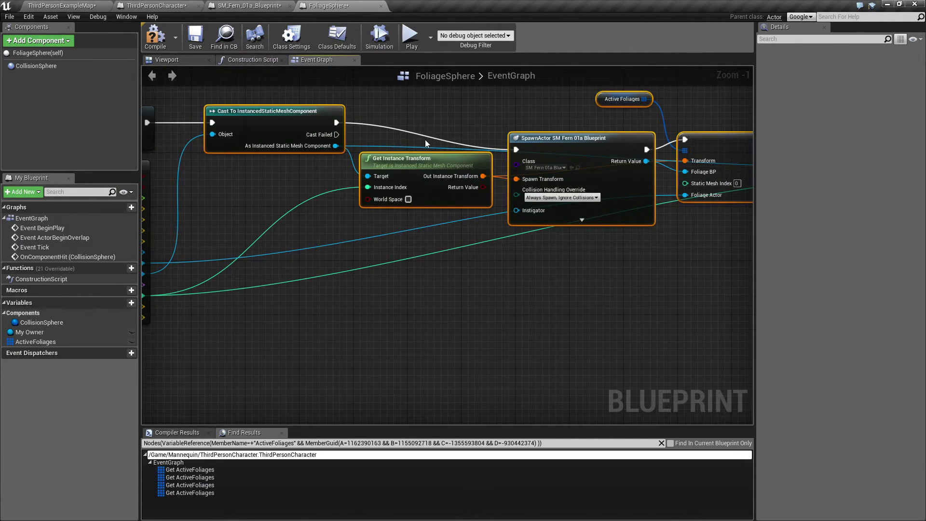
Step: Start a play test and run the character forward through the ferns
click(411, 36)
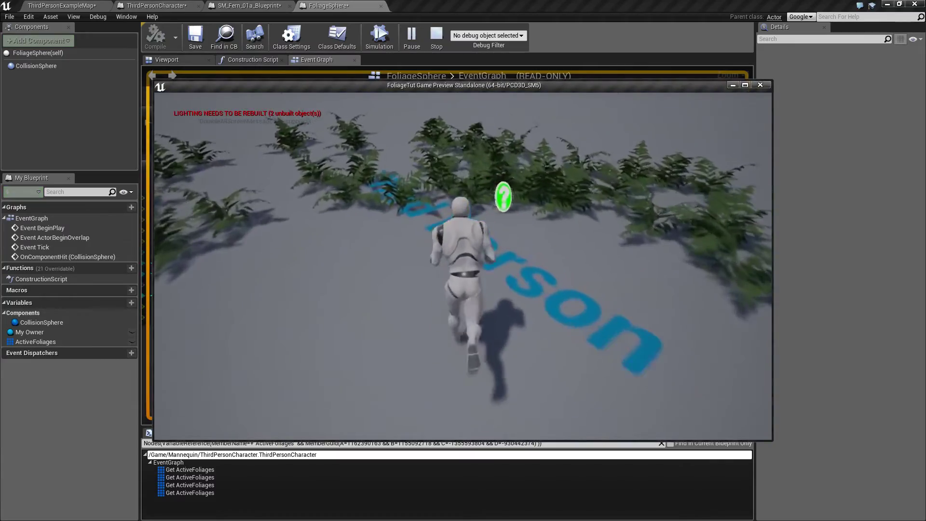
key(w)
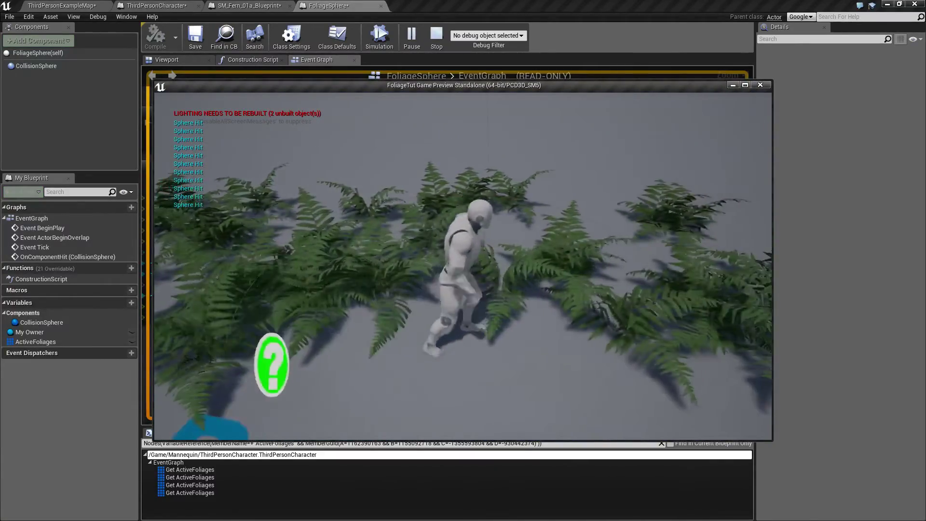
key(w)
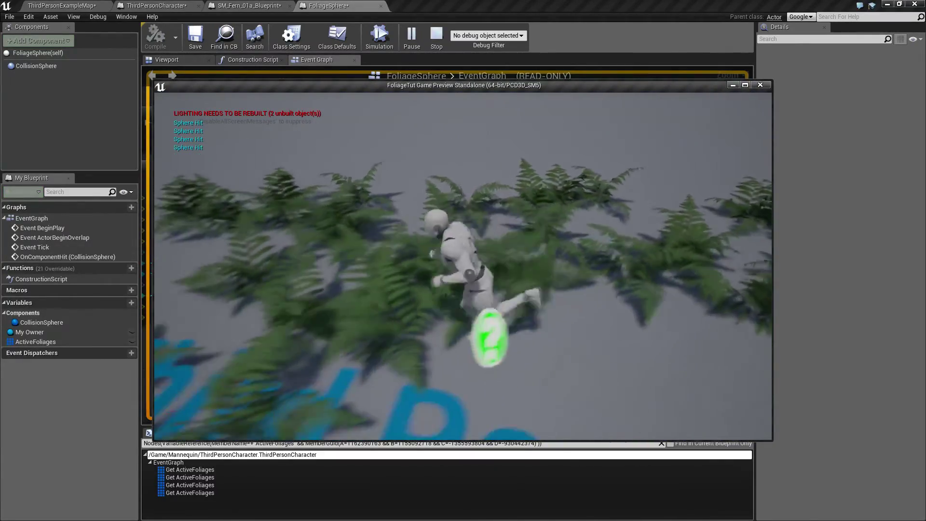
key(w)
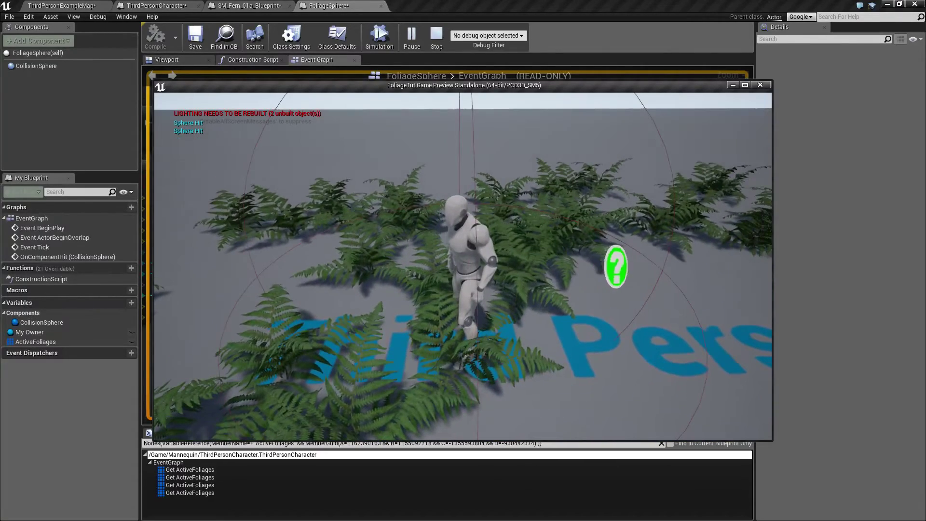
Step: Enable collision visualisation with the console command 'show coll'
key(F2)
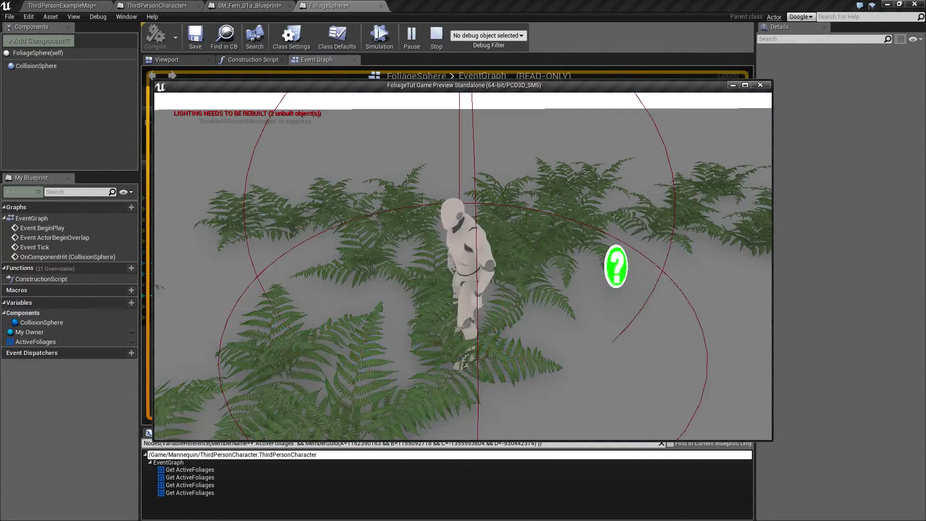
key(grave)
text(s)
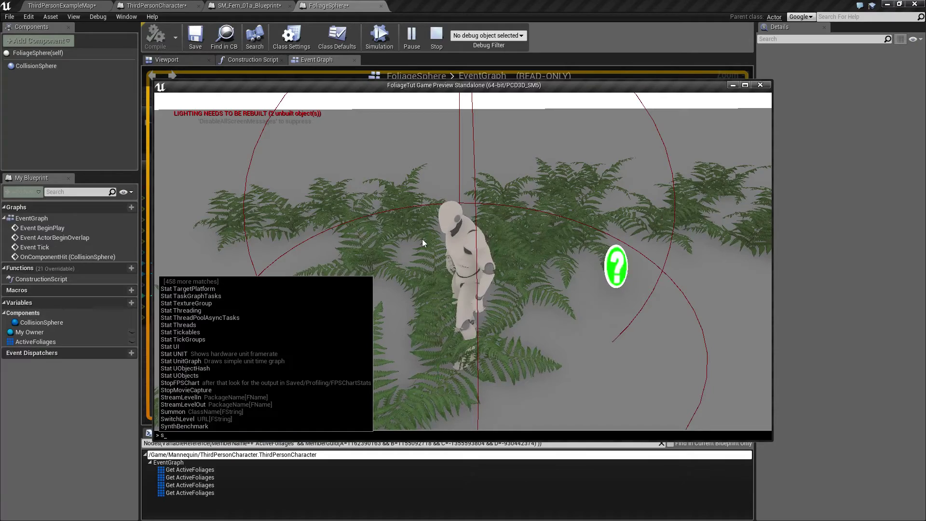
text(how collision)
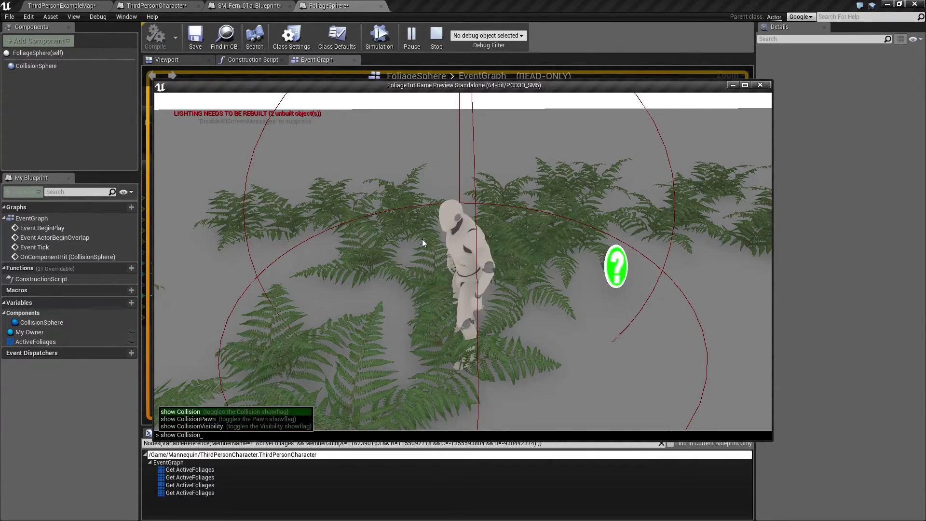
key(Return)
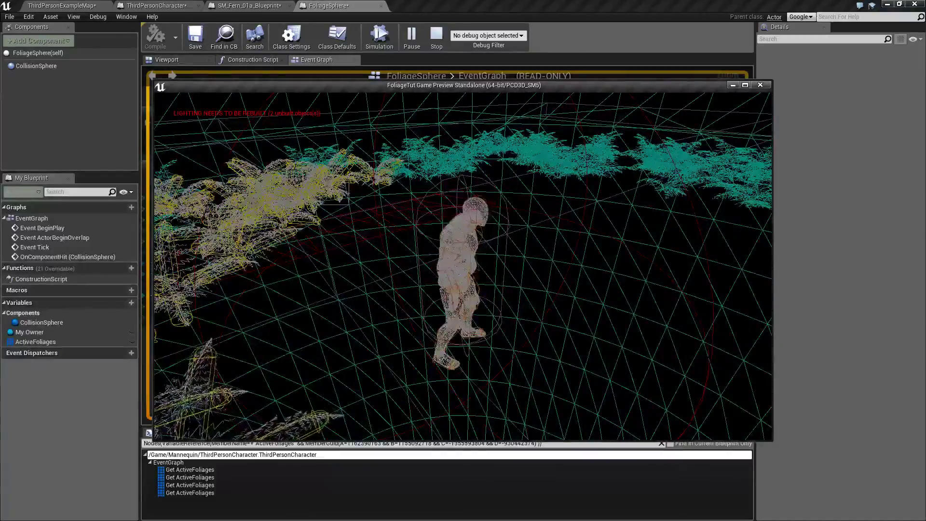
Step: Run the character back and forth among the ferns while watching the collision wireframes
key(s)
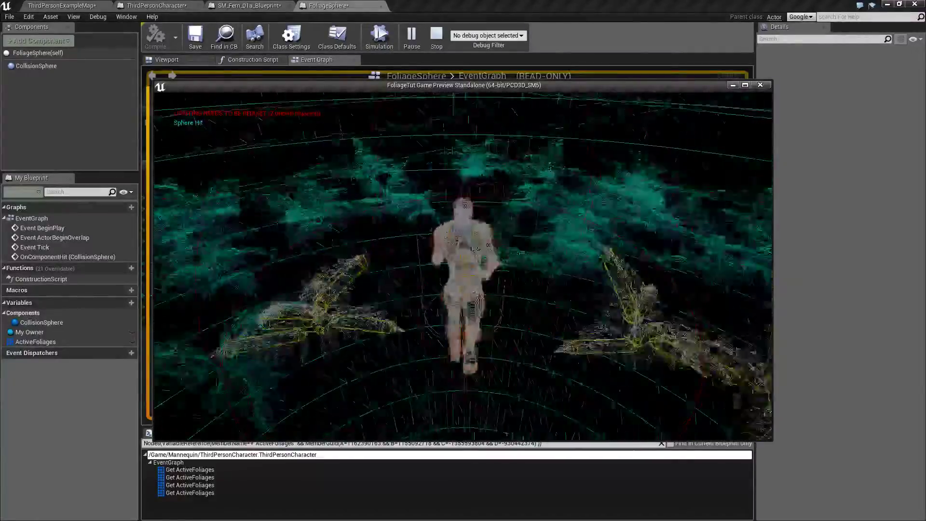
key(s)
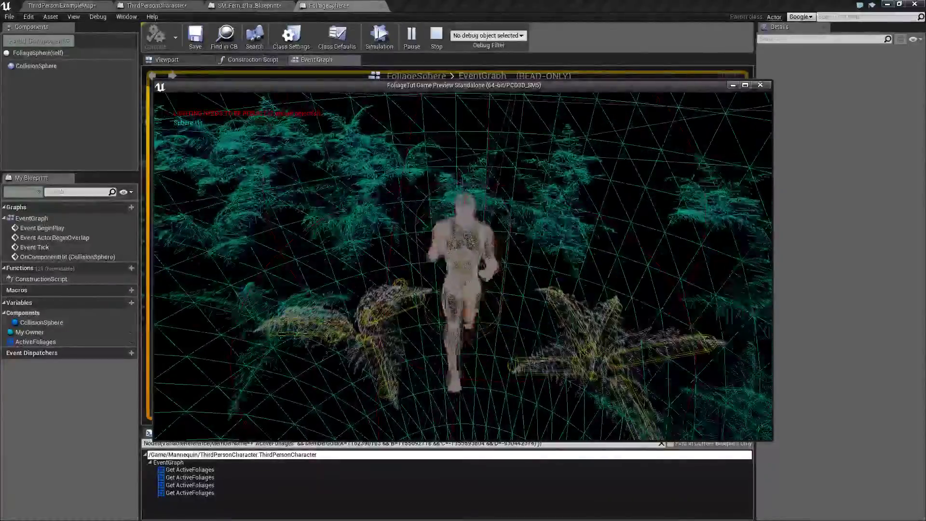
key(w)
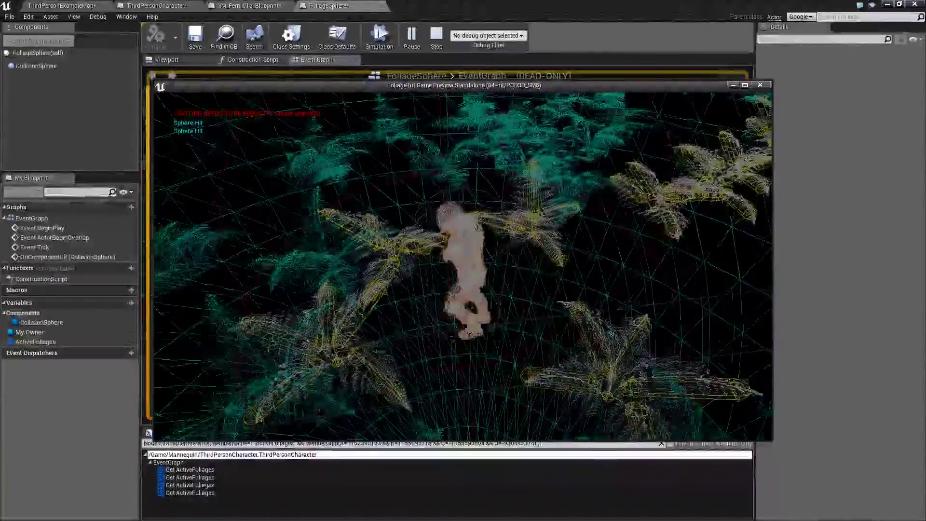
key(w)
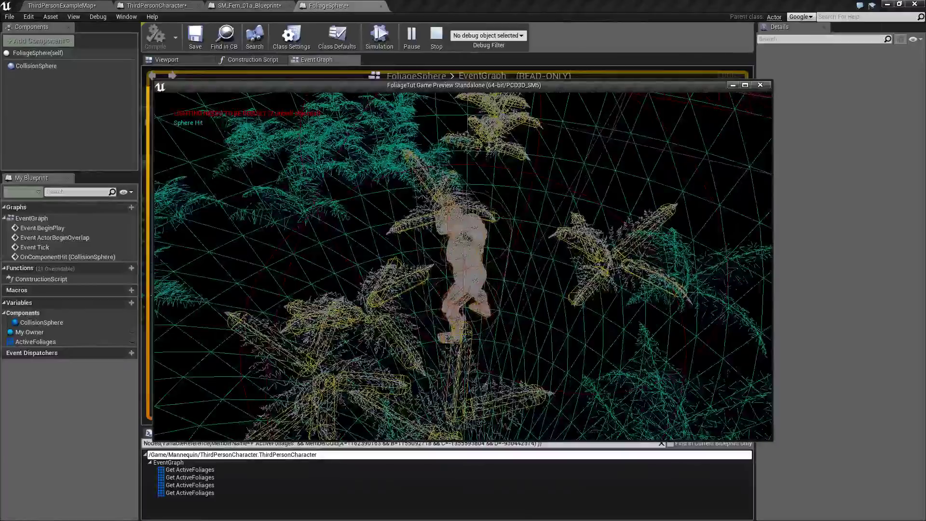
key(w)
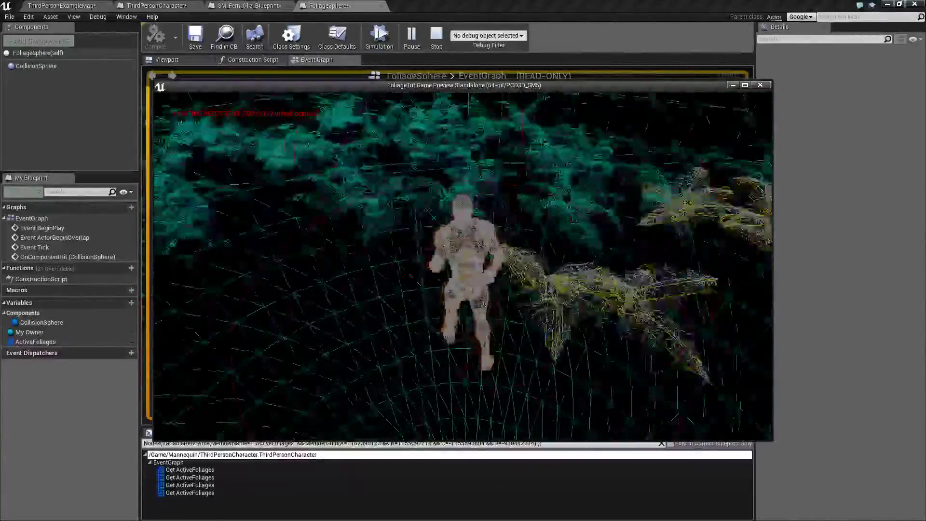
key(w)
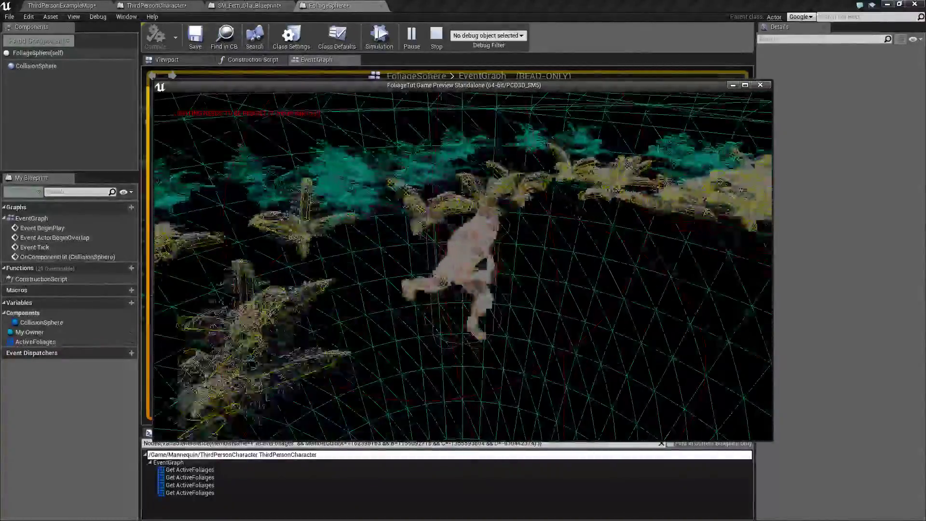
key(w)
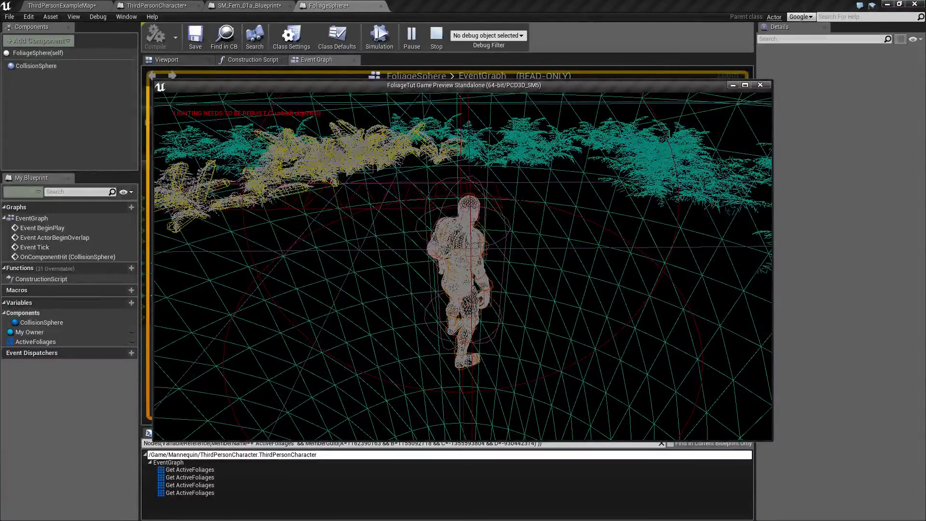
Step: Return to lit rendering, walk back to the Person text, and stop the play test
key(F3)
key(w)
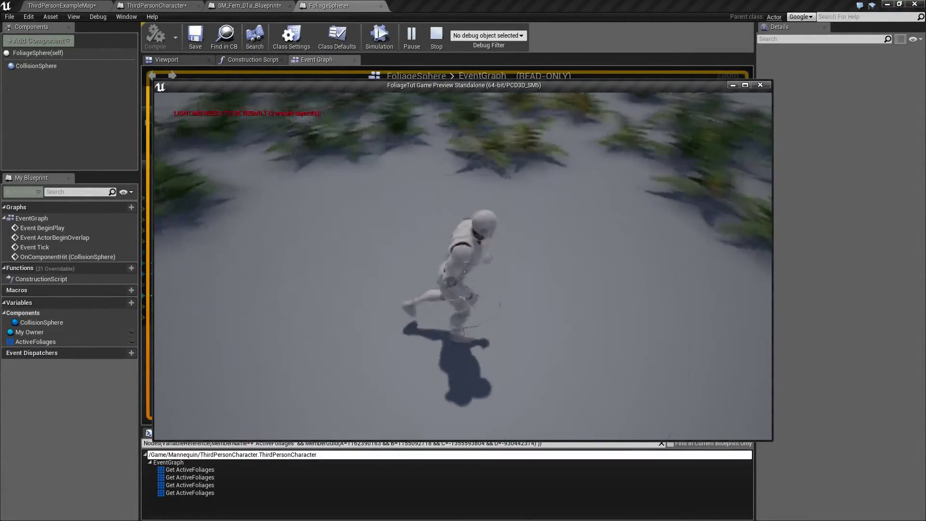
key(s)
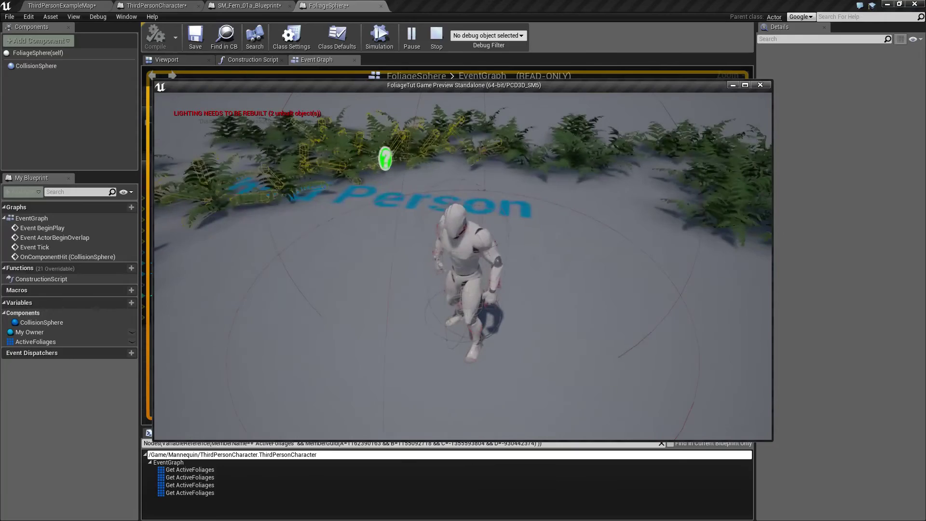
key(w)
key(s)
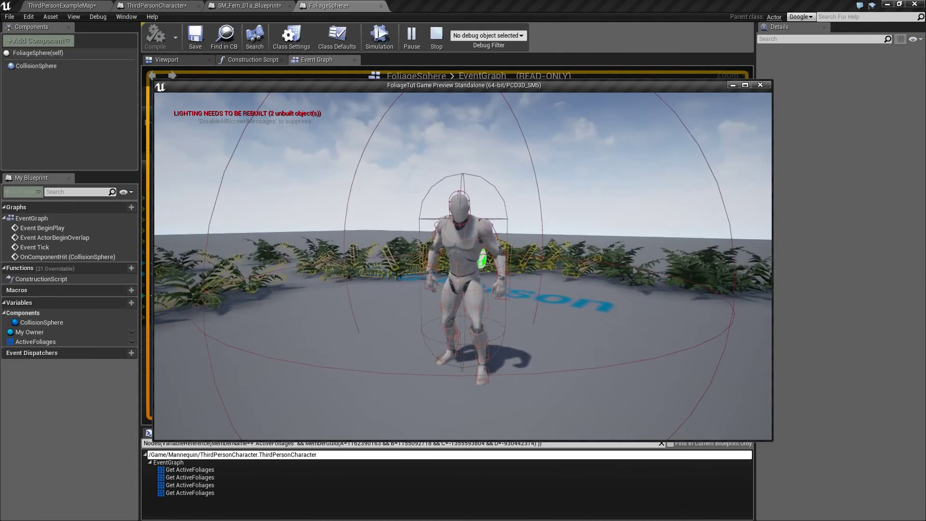
key(Escape)
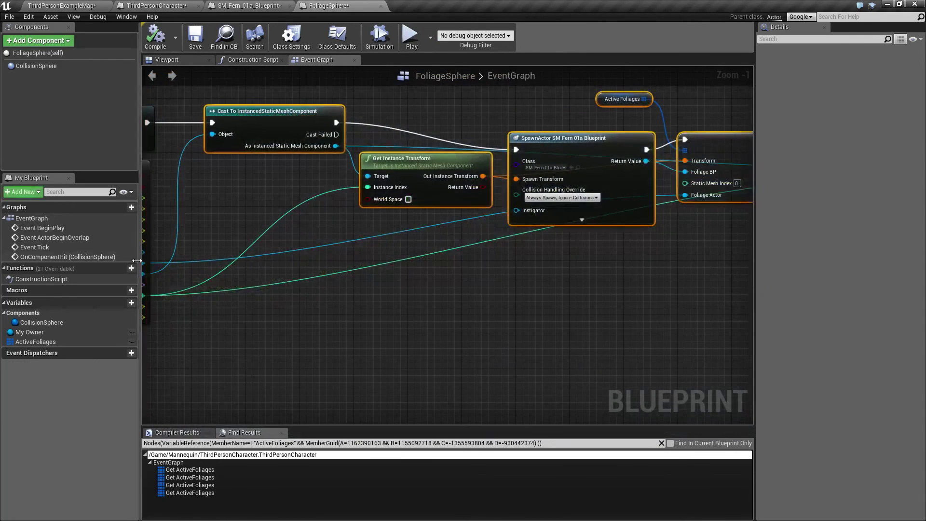
Step: Switch to the ThirdPersonCharacter graph and review its sphere-trace, BeginPlay and Tick nodes
click(154, 5)
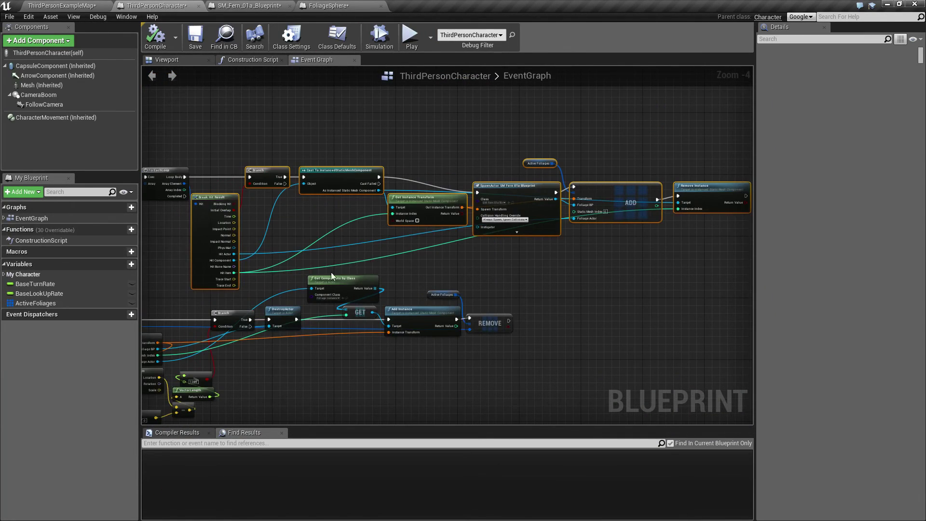
right_drag(312, 282, 480, 341)
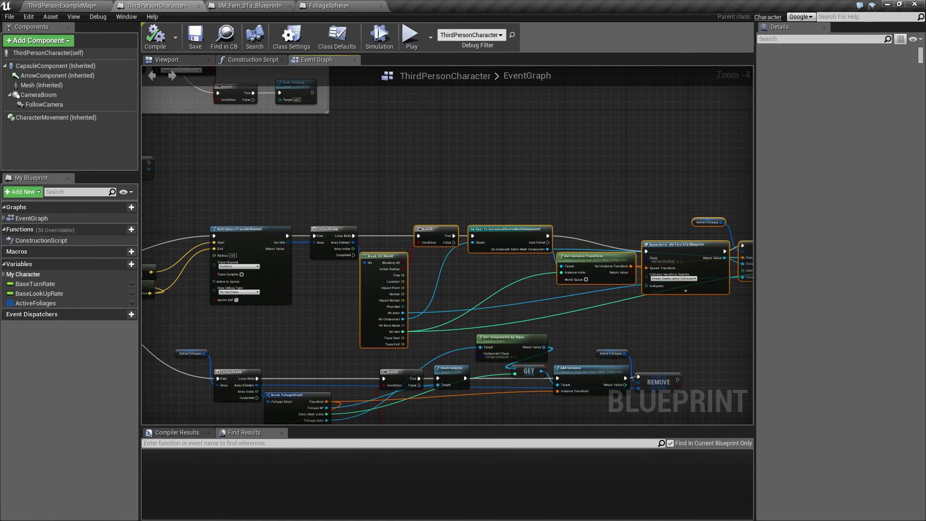
right_drag(261, 334, 377, 281)
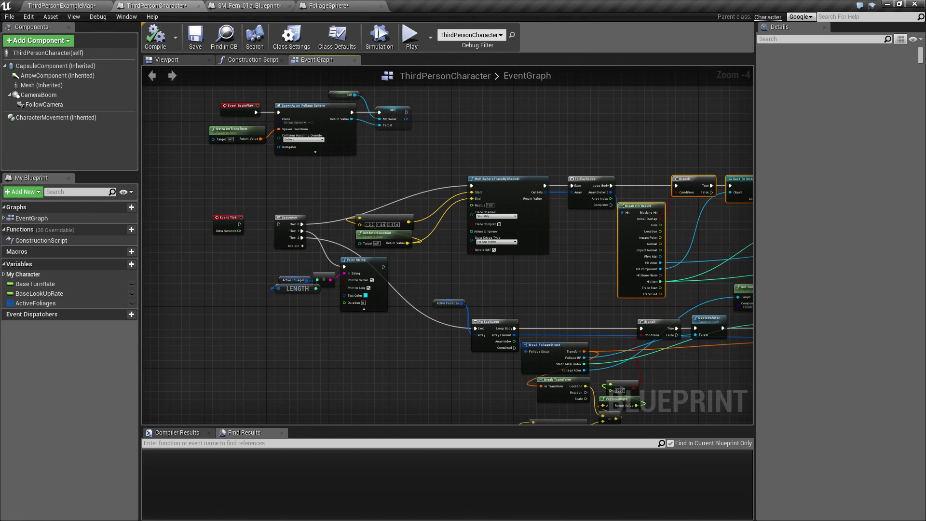